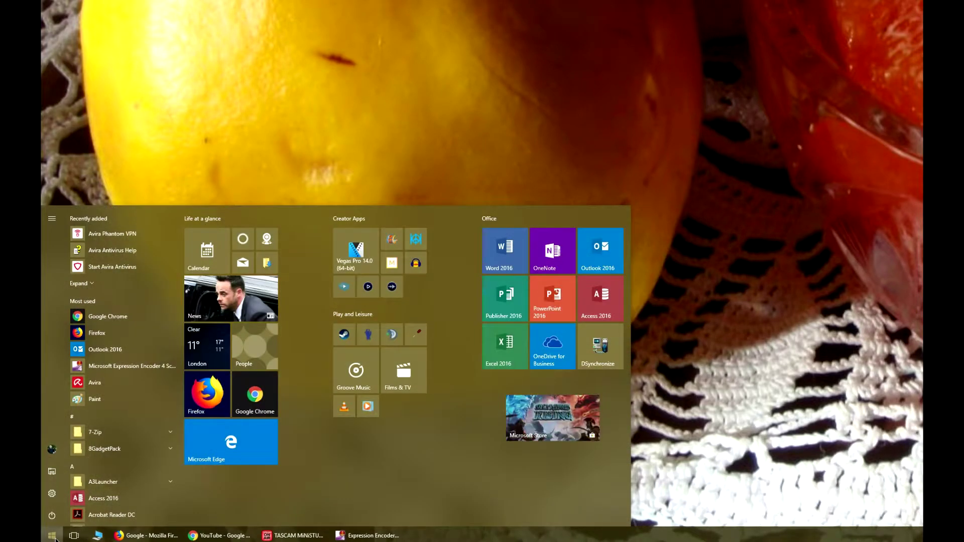
Step: Search Start for 'mouse', open Mouse settings, and keep the primary button set to Left
type("mouse")
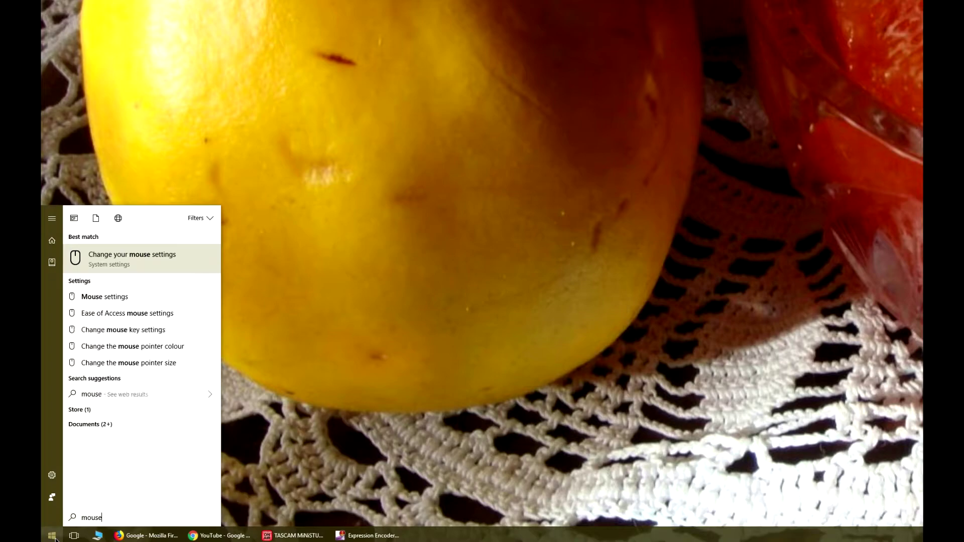
left_click(174, 265)
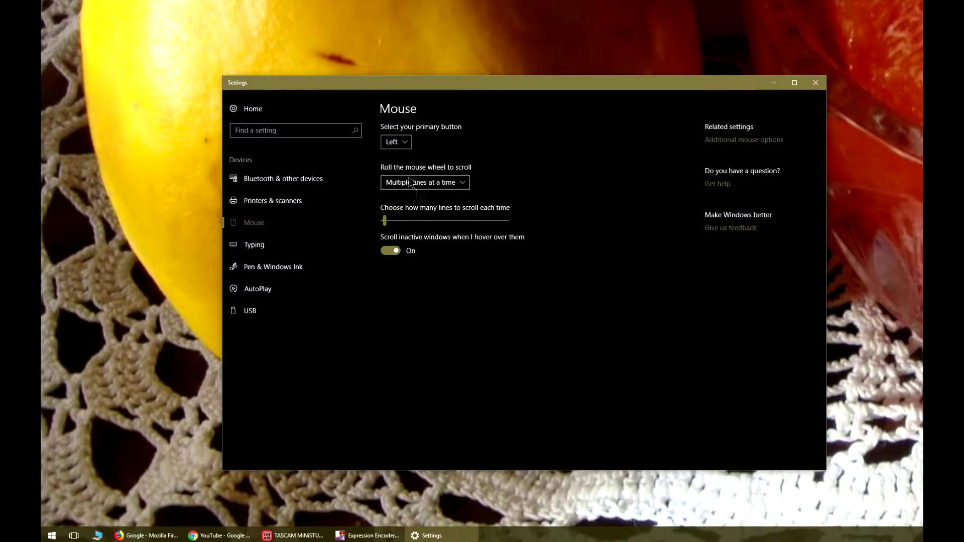
left_click(408, 143)
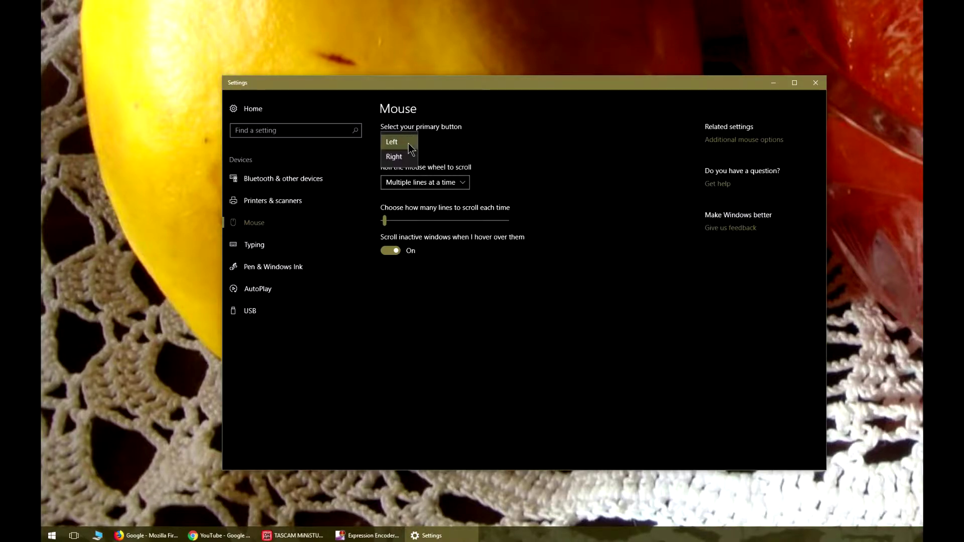
left_click(481, 142)
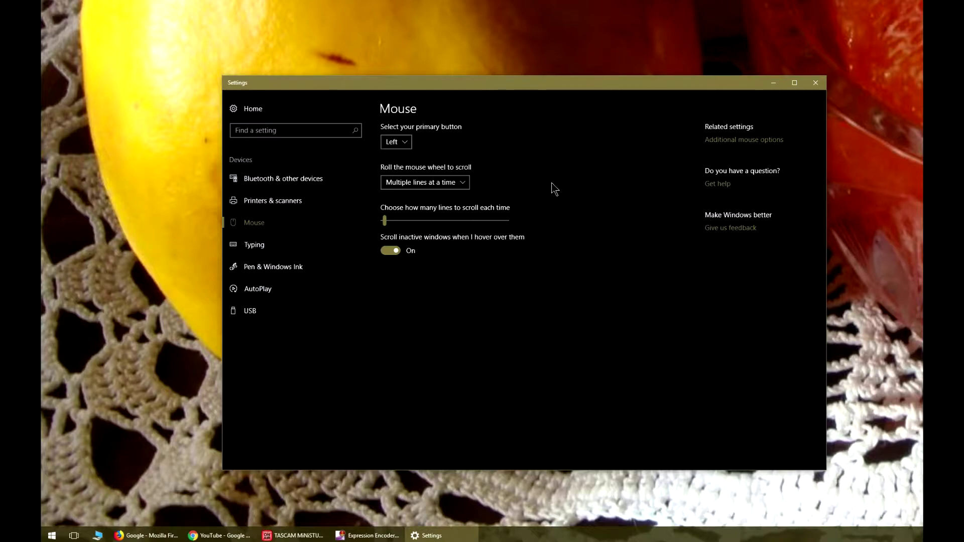
Step: Focus the desktop and dismiss its right-click menu without choosing anything
left_click(525, 52)
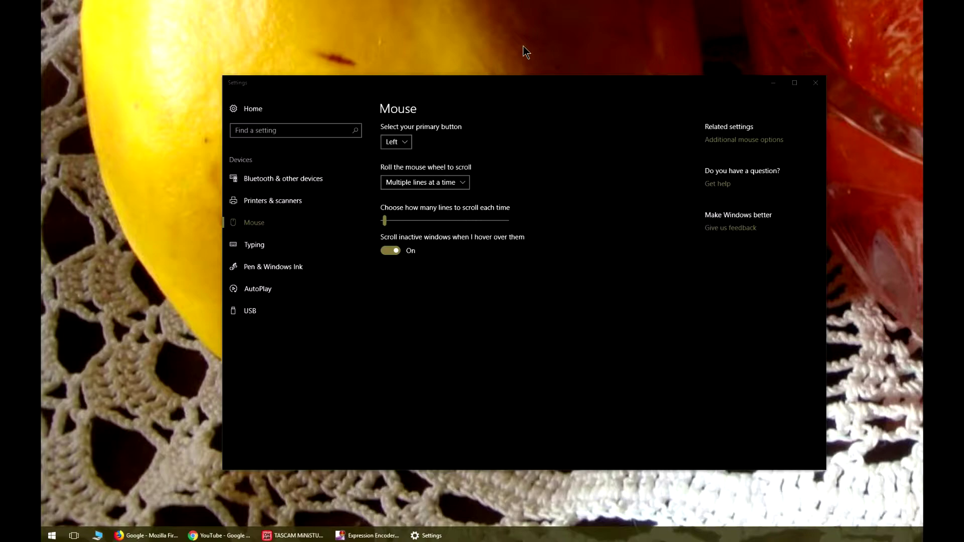
right_click(526, 52)
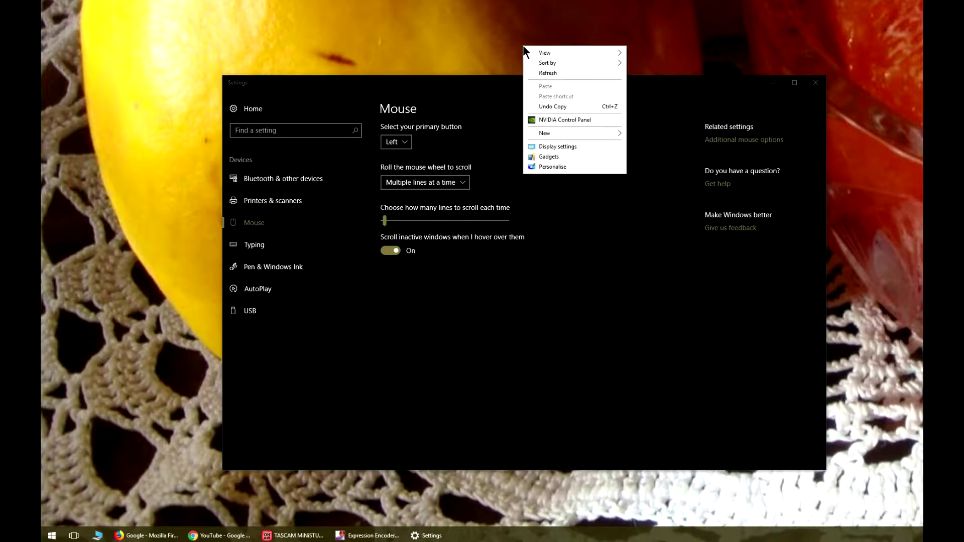
left_click(482, 44)
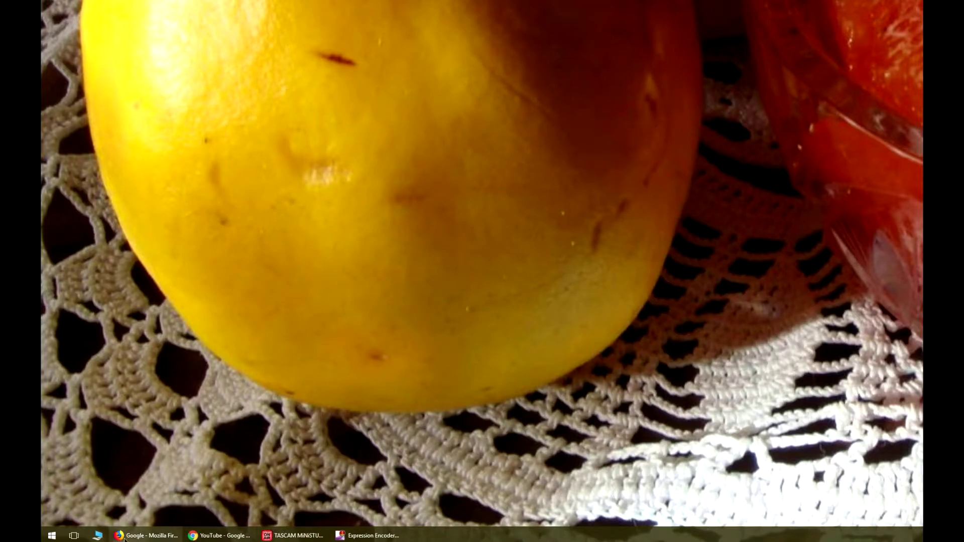
Step: Restore the Firefox window from the taskbar and move it up and to the right
left_click(146, 535)
right_click(146, 535)
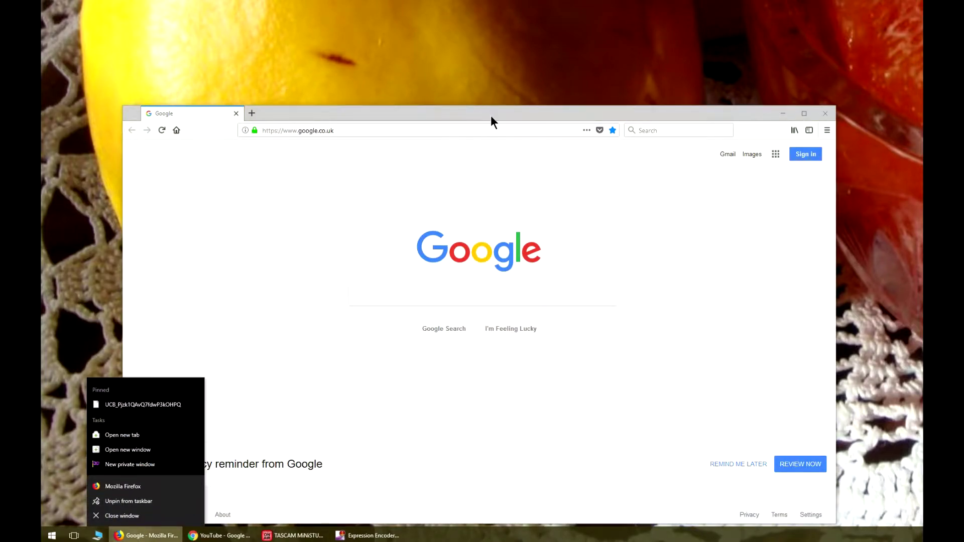
left_click_drag(491, 121, 511, 43)
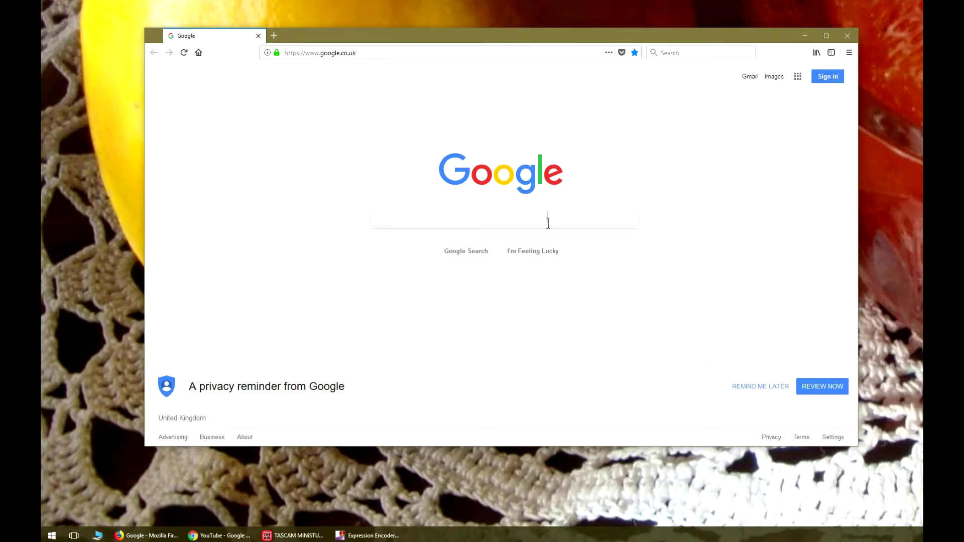
Step: Search Google for 'contourdesign' and open the Contour Design Drivers page
type("co")
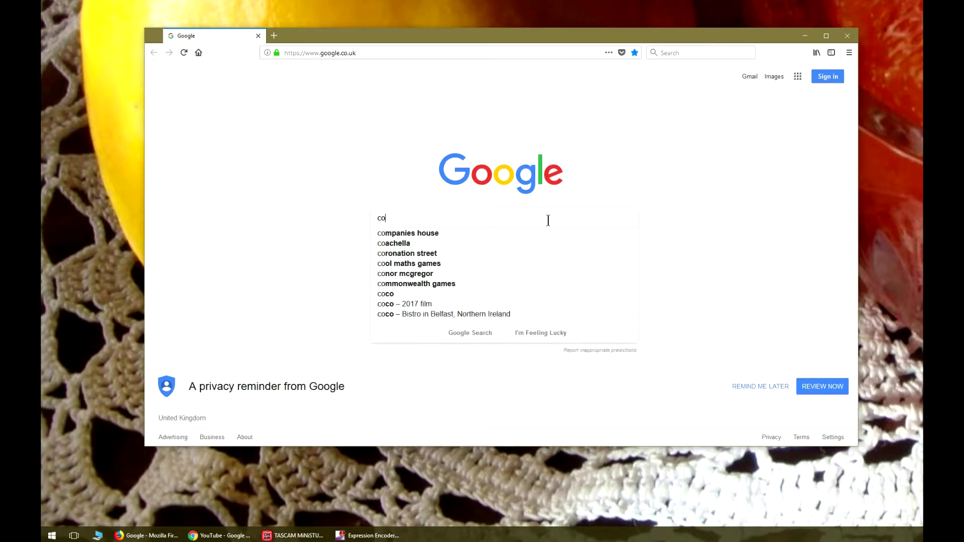
type("nt")
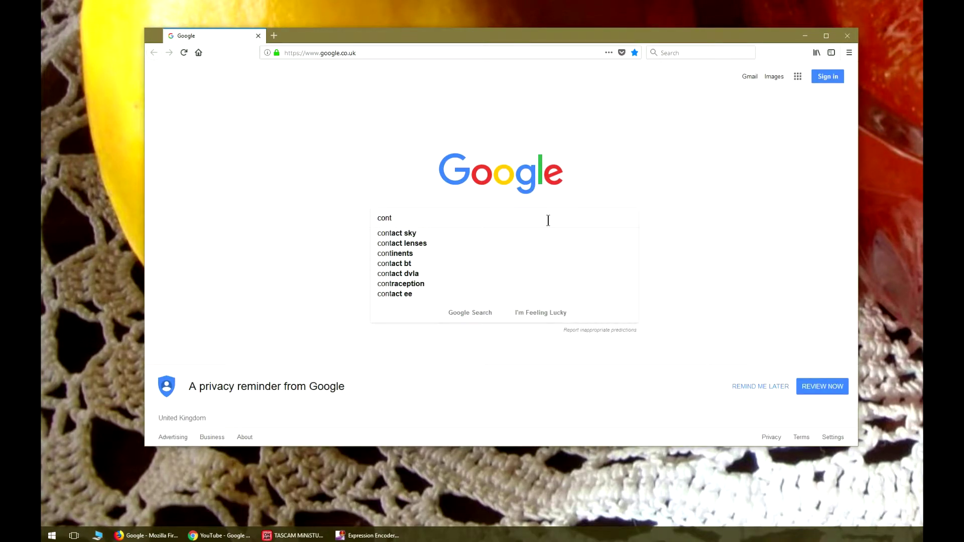
type("our")
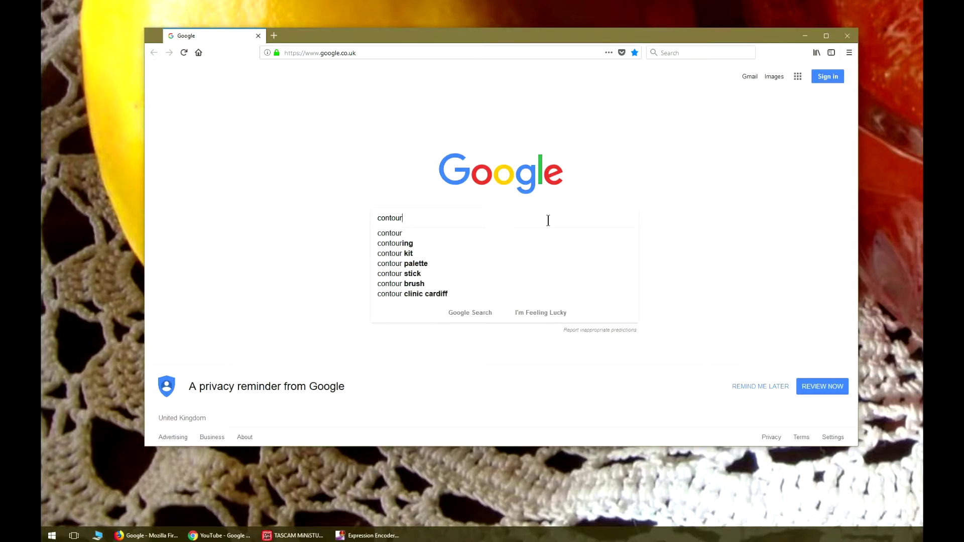
type("design")
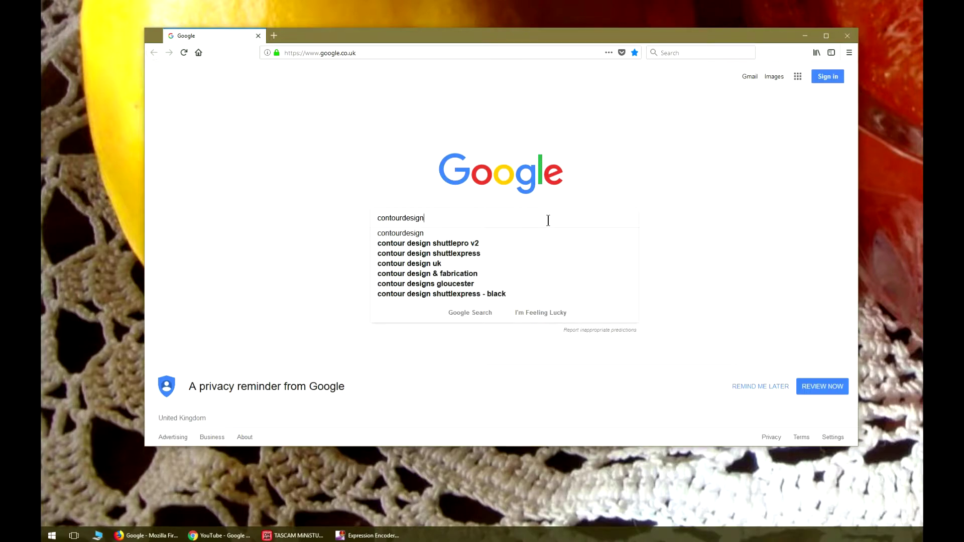
key("Return")
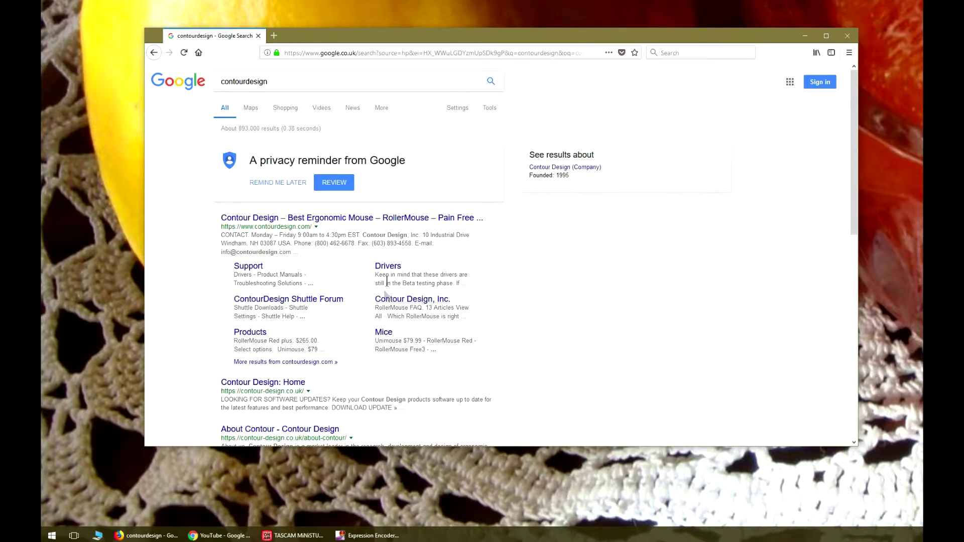
left_click(388, 266)
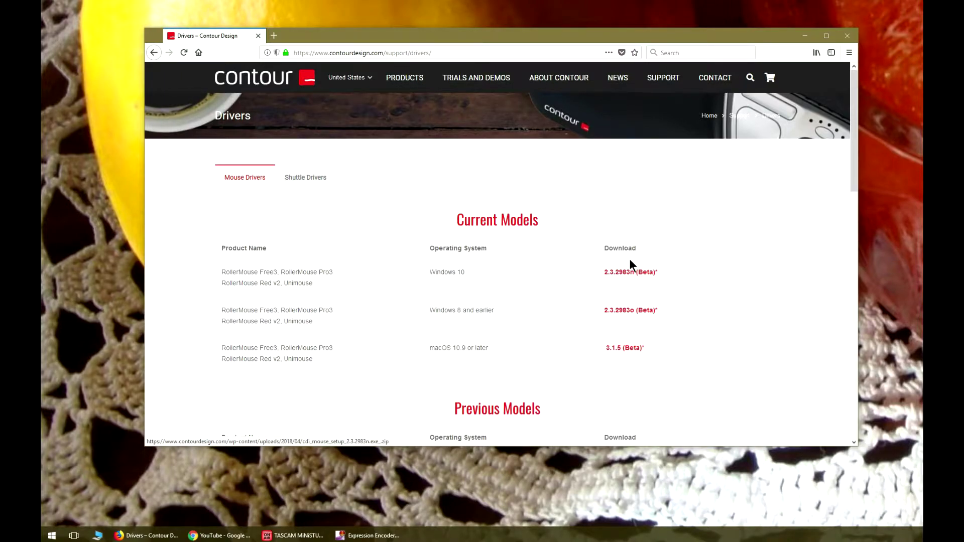
Step: Save the Windows 10 driver 2.3.2983n (Beta) zip and check it in the Downloads list
left_click(629, 274)
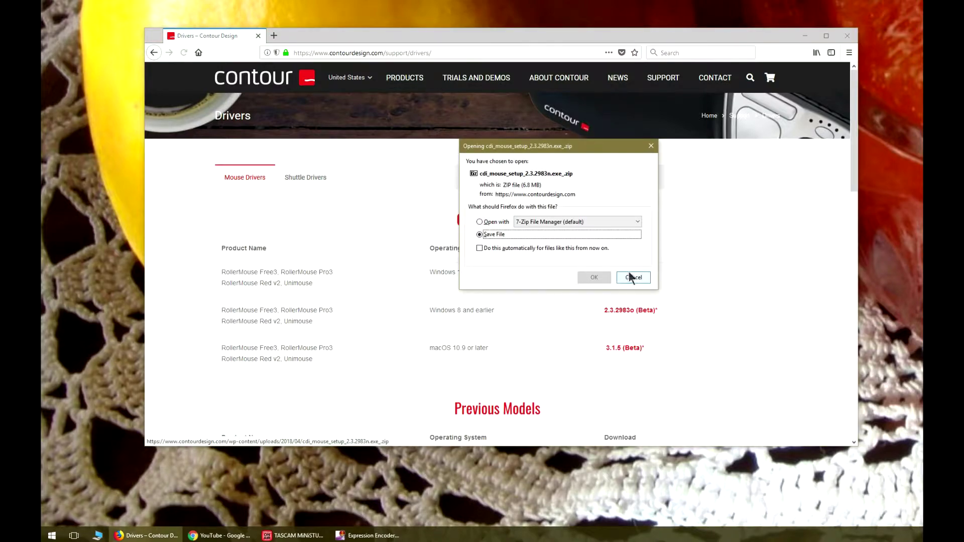
left_click(486, 234)
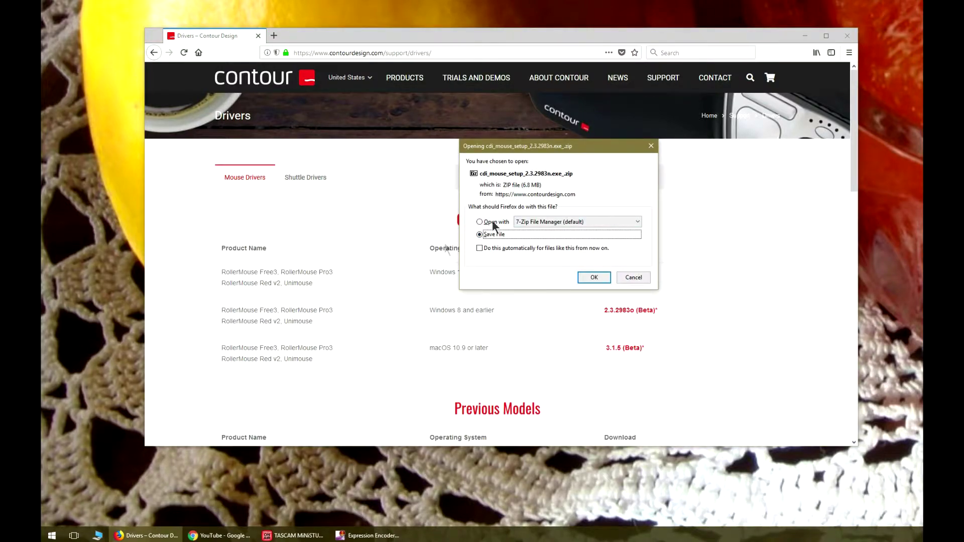
left_click(589, 275)
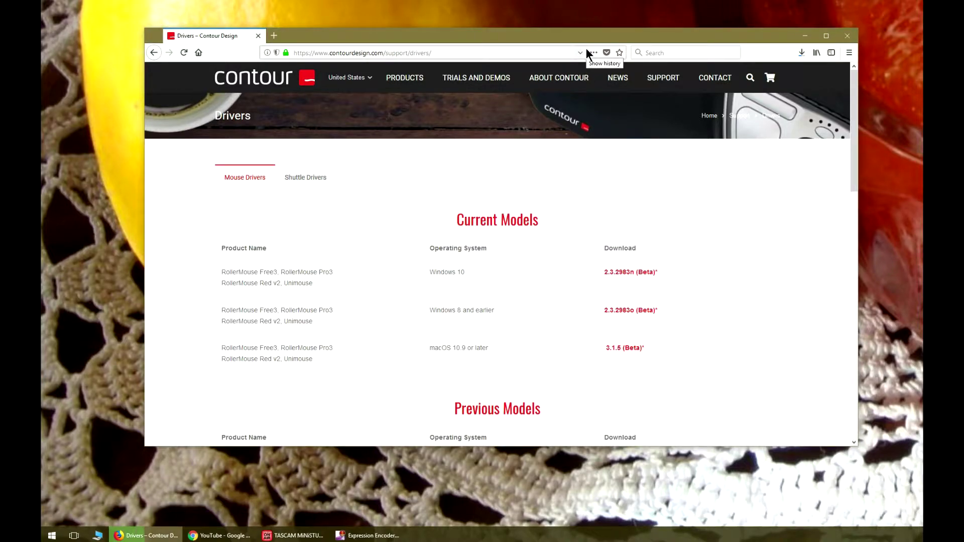
left_click(802, 53)
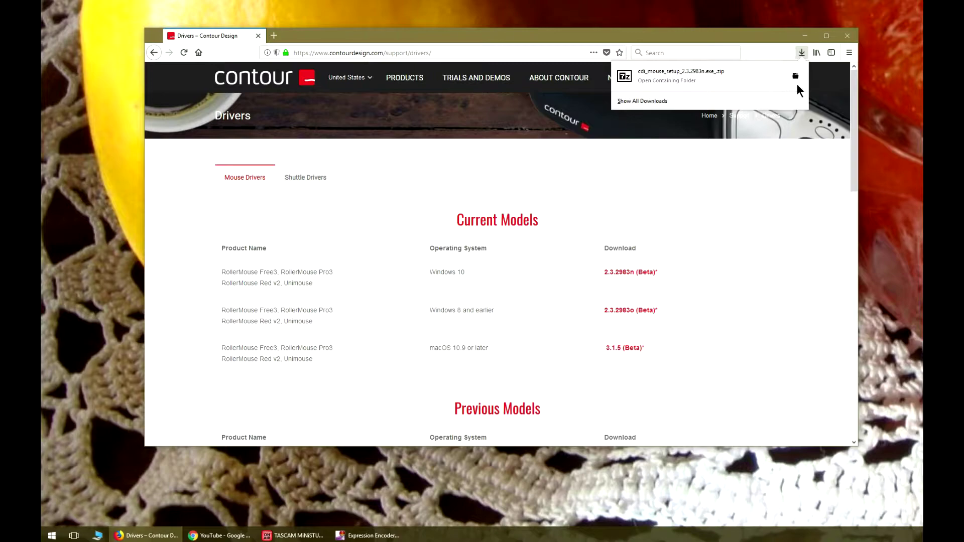
Step: Open cdi_mouse_setup_2.3.2983n.exe_.zip from the Downloads folder in 7-Zip
left_click(797, 84)
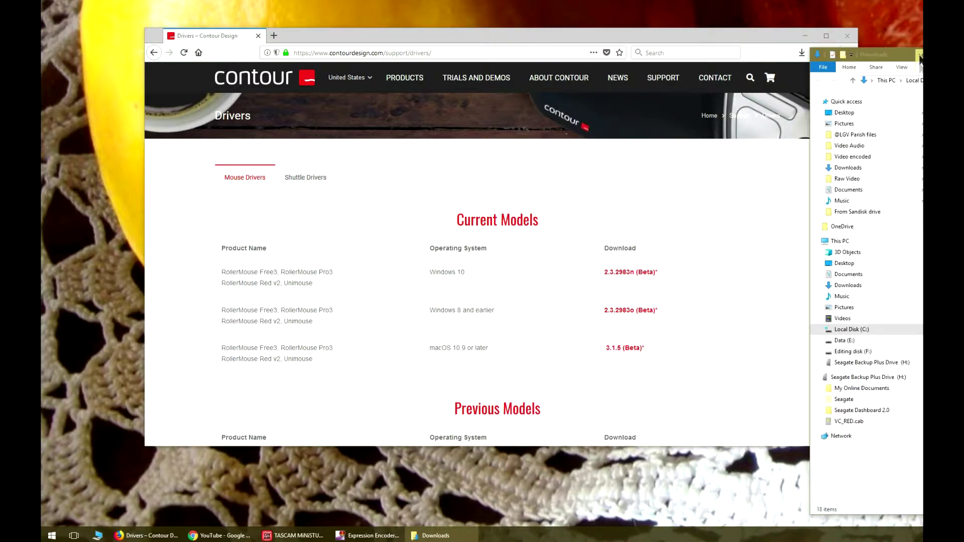
left_click(922, 100)
left_click_drag(921, 54, 409, 91)
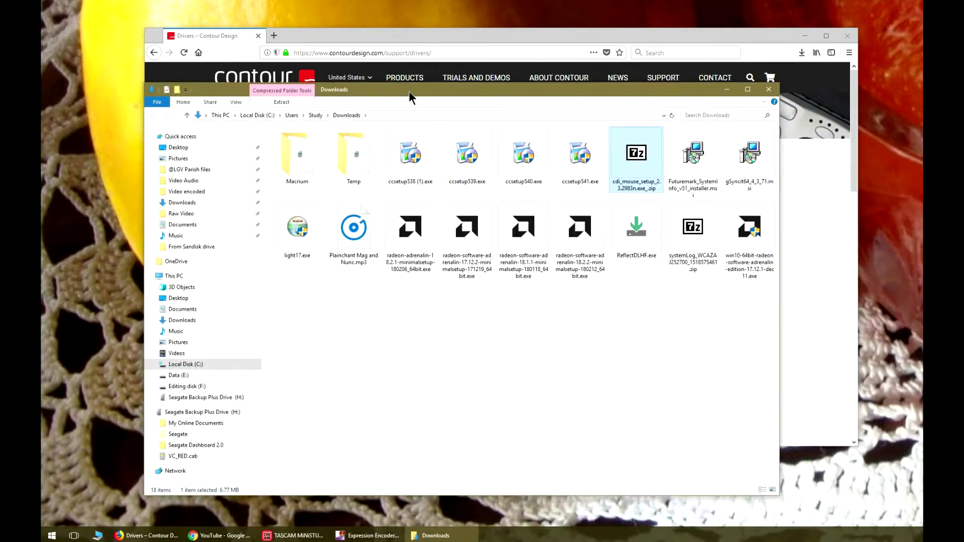
double_click(645, 143)
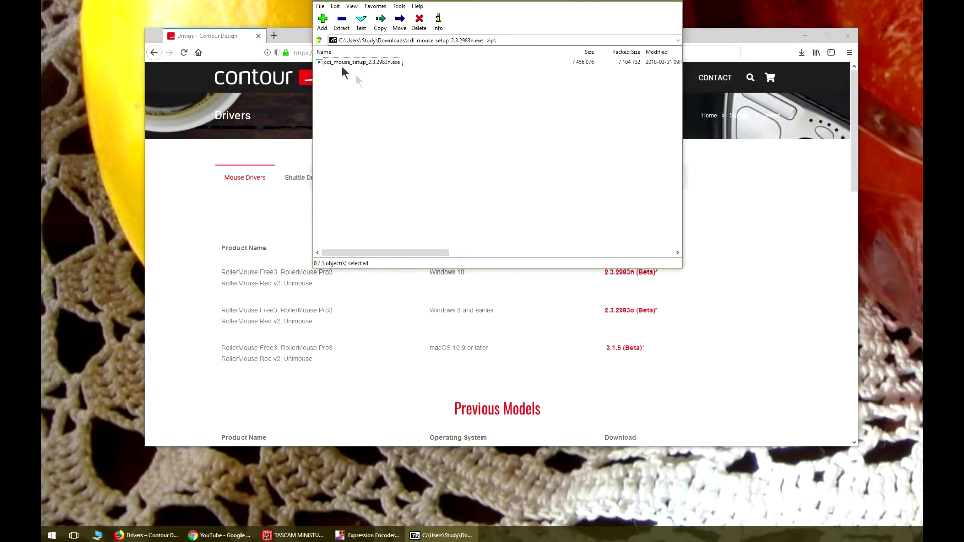
Step: Copy cdi_mouse_setup_2.3.2983n.exe from the 7-Zip archive onto the desktop, then bring up the Start menu
left_click(331, 63)
left_click_drag(672, 1, 885, 84)
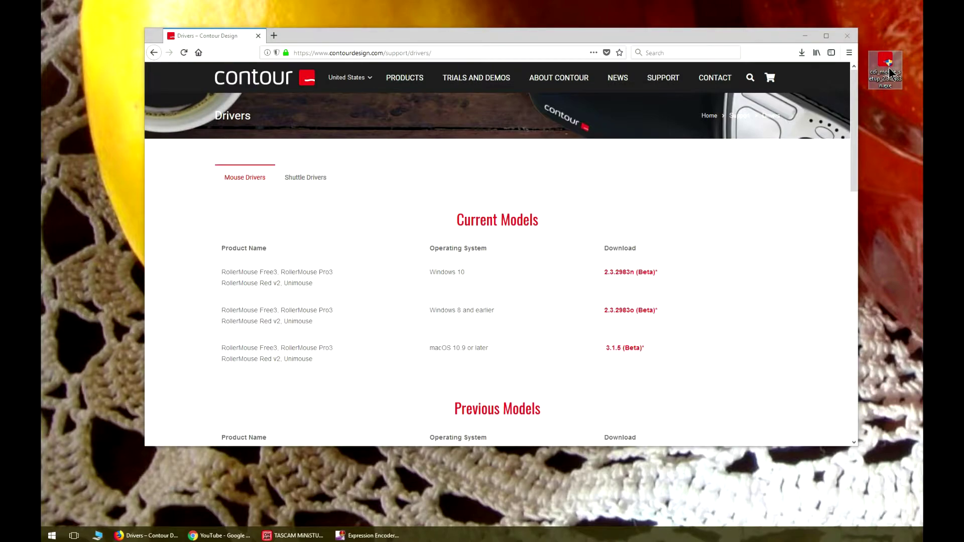
mouse_move(890, 74)
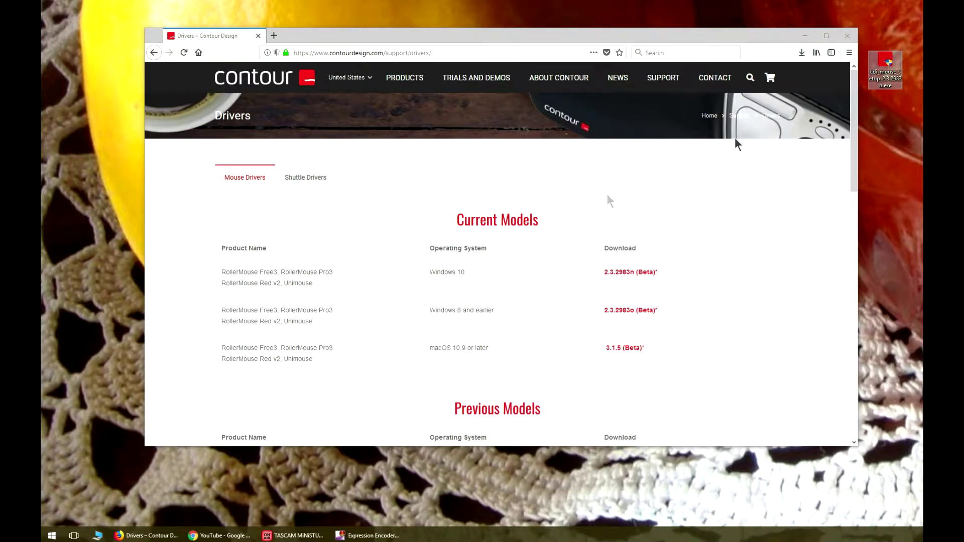
left_click(52, 535)
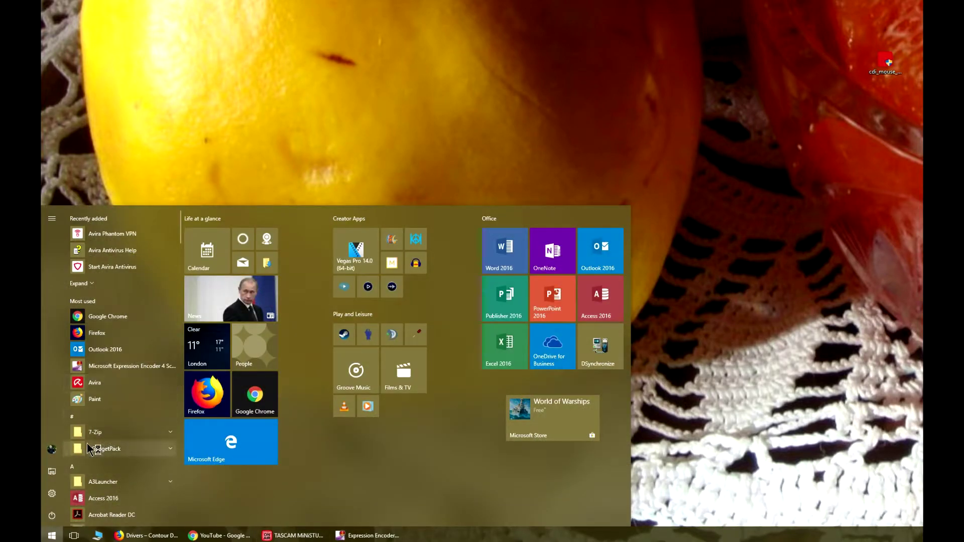
Step: Scroll the Start menu app list to C and expand the Contour Pointing Devices folder
scroll(87, 449, "down", 5)
scroll(88, 448, "down", 4)
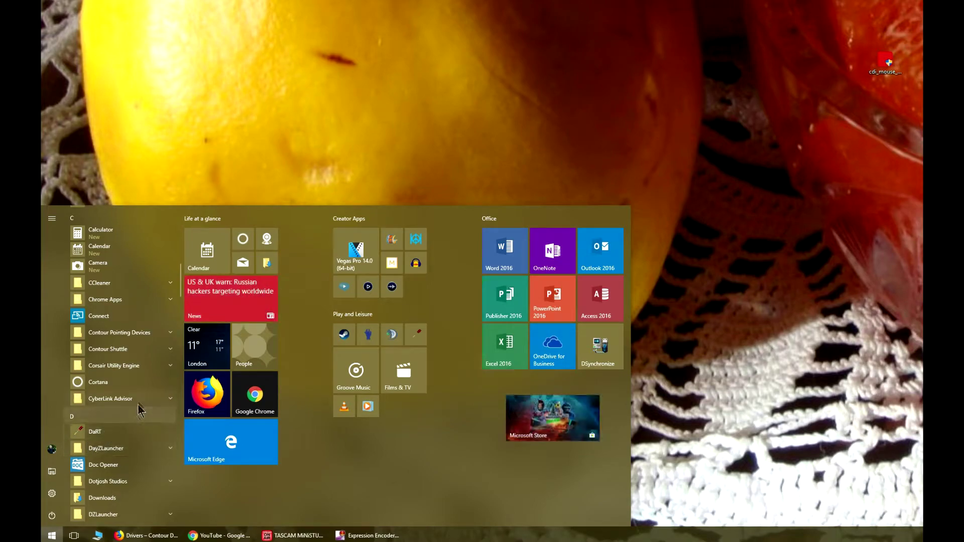
left_click(155, 334)
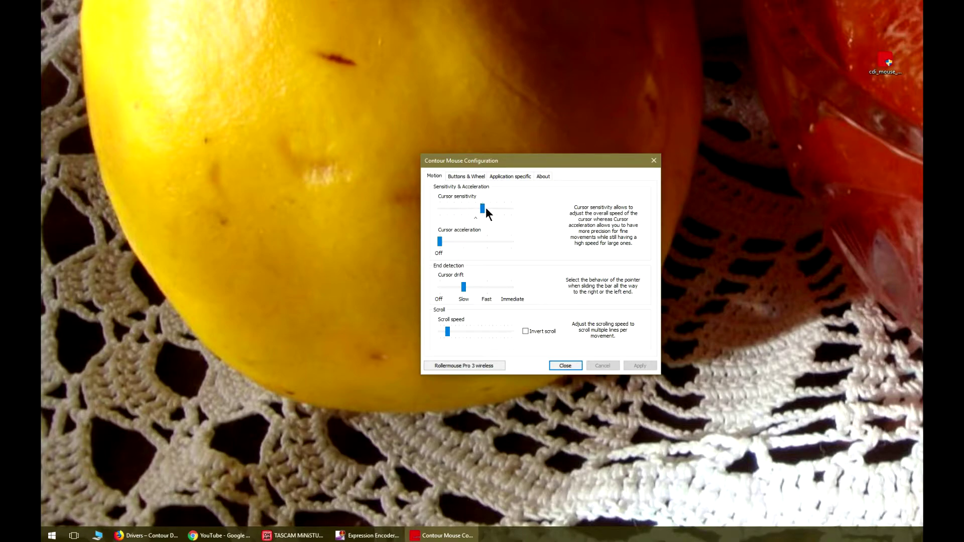
Step: Raise Cursor sensitivity one step on the Motion tab, then return it to the default mark
left_click_drag(483, 206, 485, 211)
mouse_move(494, 222)
left_mouse_down()
mouse_move(459, 222)
mouse_move(480, 219)
left_mouse_up()
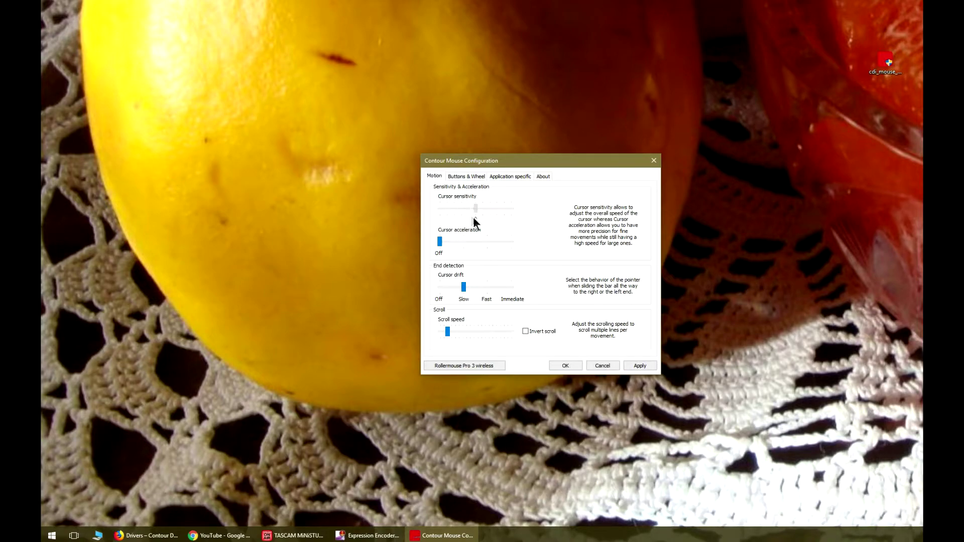
left_click_drag(474, 216, 474, 217)
left_click(352, 241)
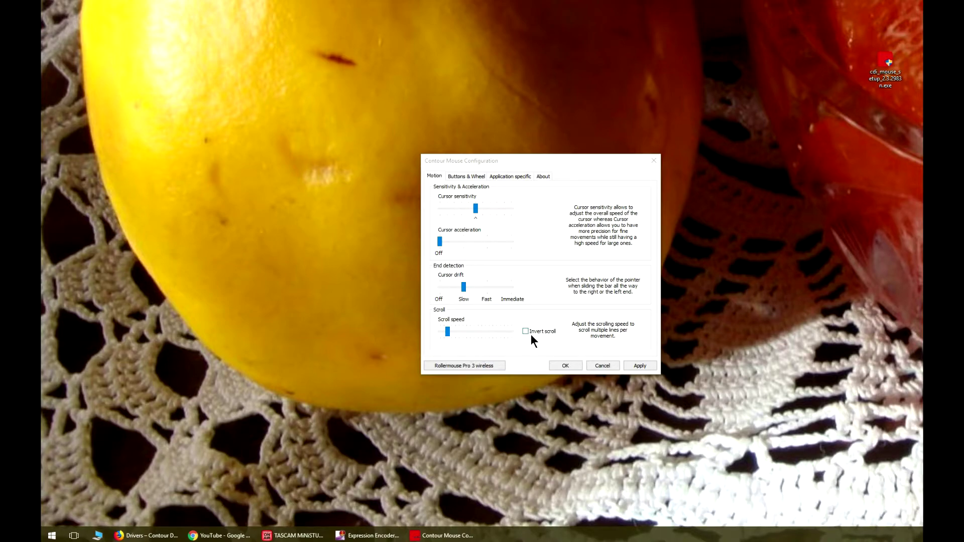
Step: Show the Buttons & Wheel settings and view the roller bar's function choices without changing them
left_click(472, 176)
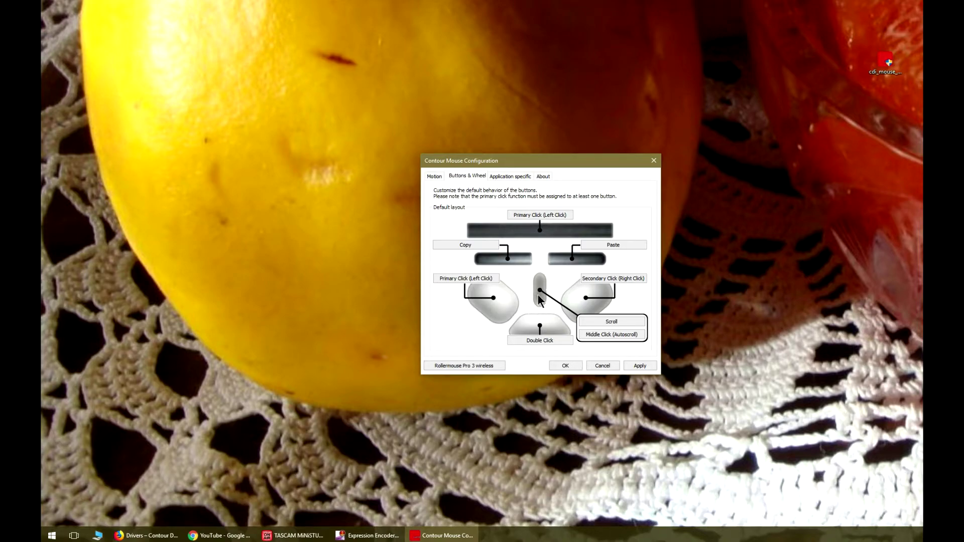
left_click(544, 226)
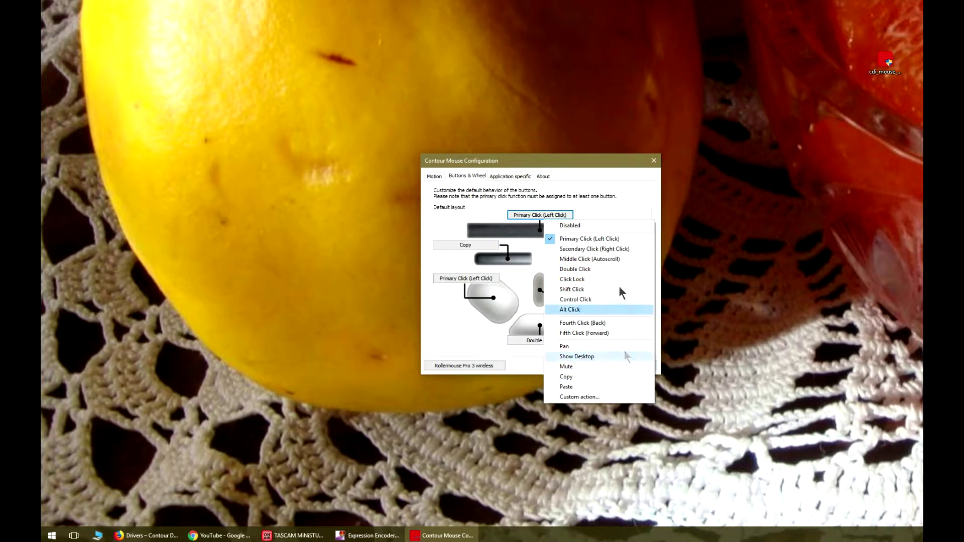
left_click(463, 337)
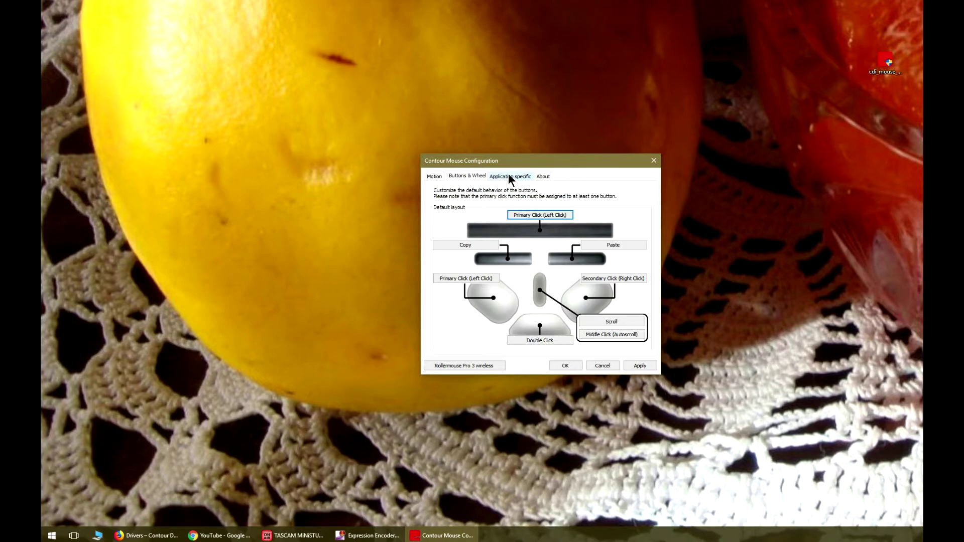
Step: Show the Application specific settings and view the profile list, leaving chrome_exe selected
left_click(510, 177)
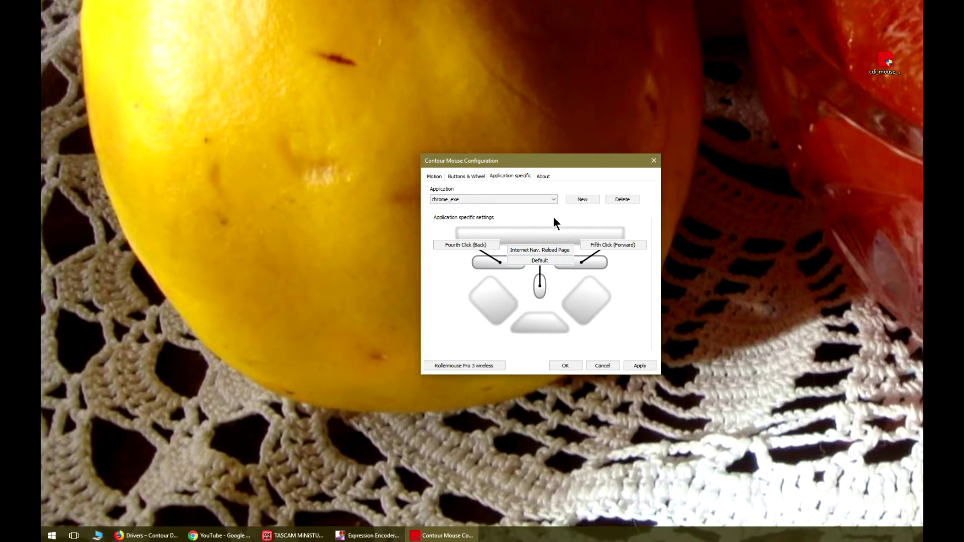
left_click(557, 198)
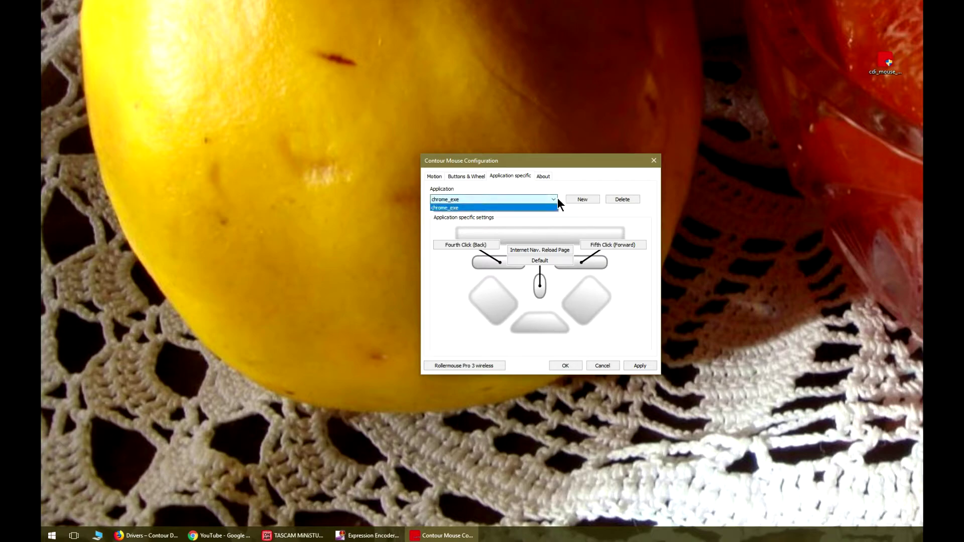
left_click(578, 216)
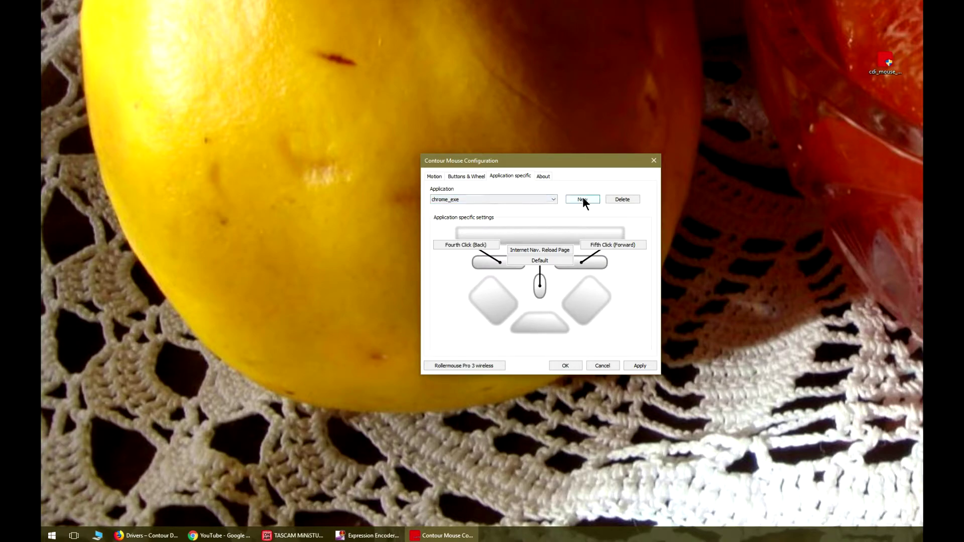
Step: Start a new profile targeting firefox.exe from Program Files (x86) > Mozilla Firefox, named Firefox
left_click(583, 199)
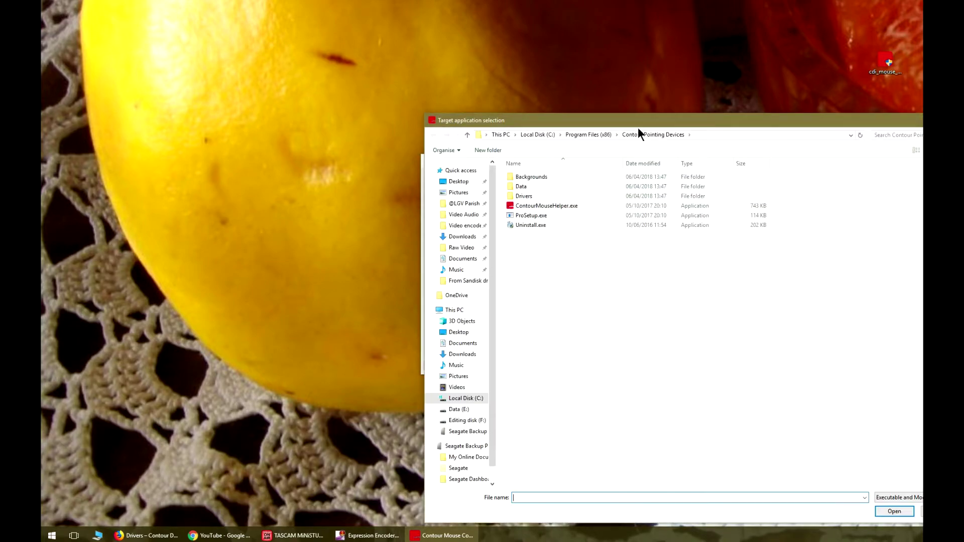
left_click_drag(637, 127, 528, 58)
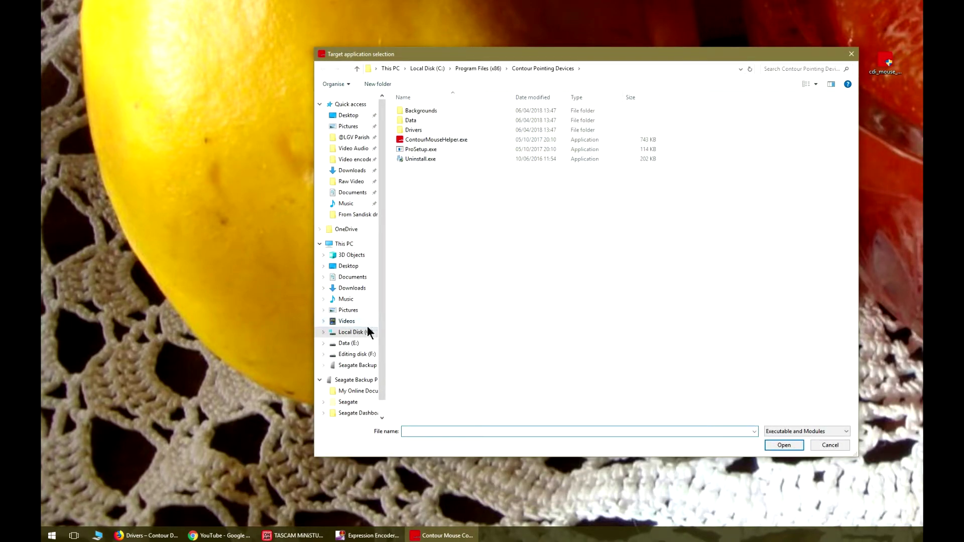
left_click(481, 70)
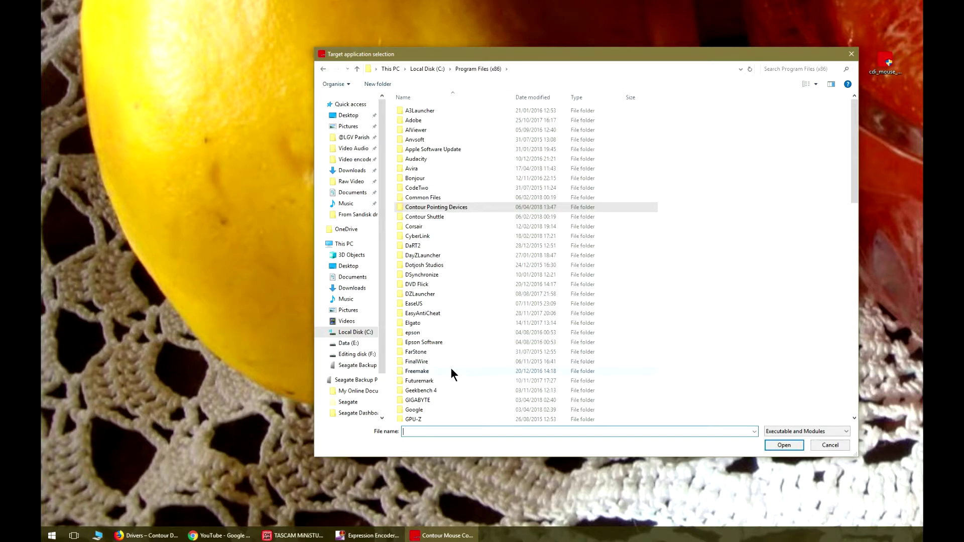
scroll(452, 370, "down", 12)
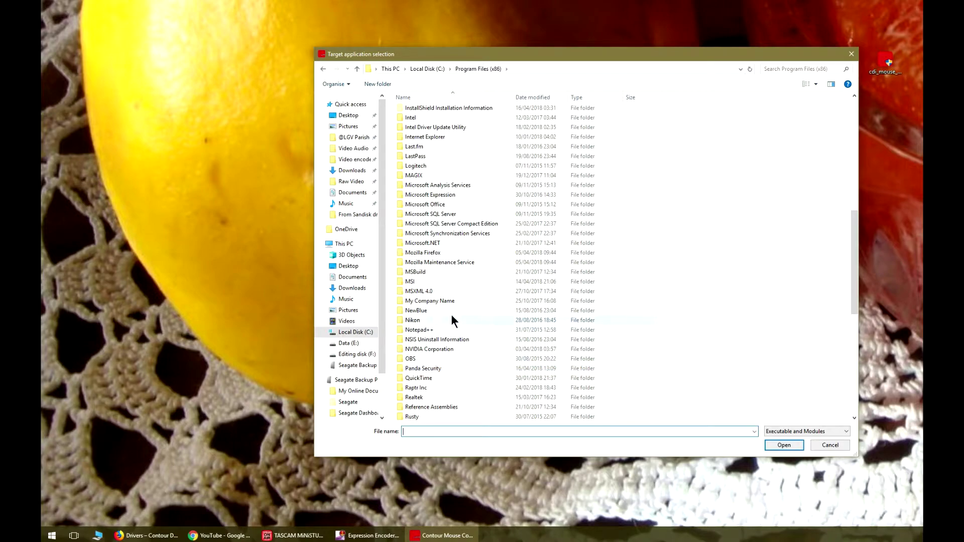
double_click(453, 256)
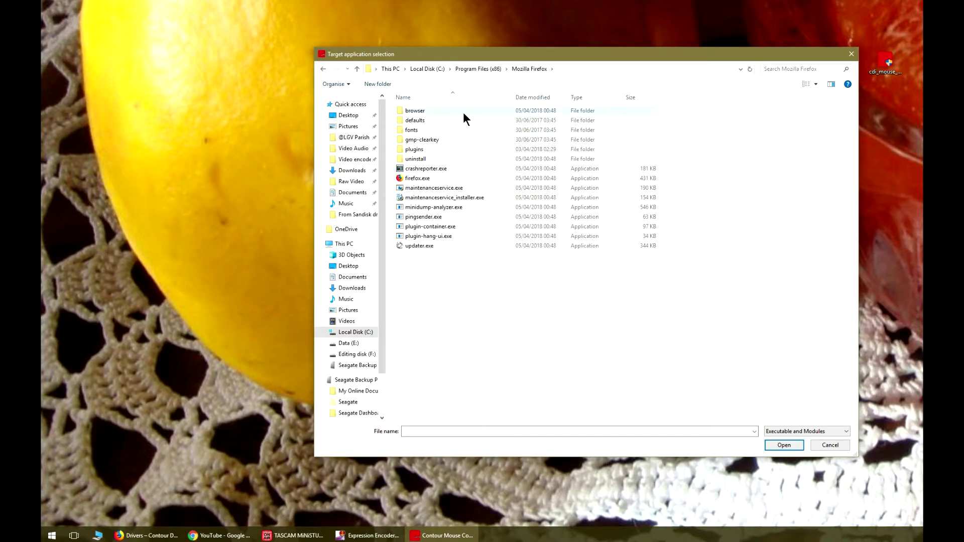
left_click(460, 179)
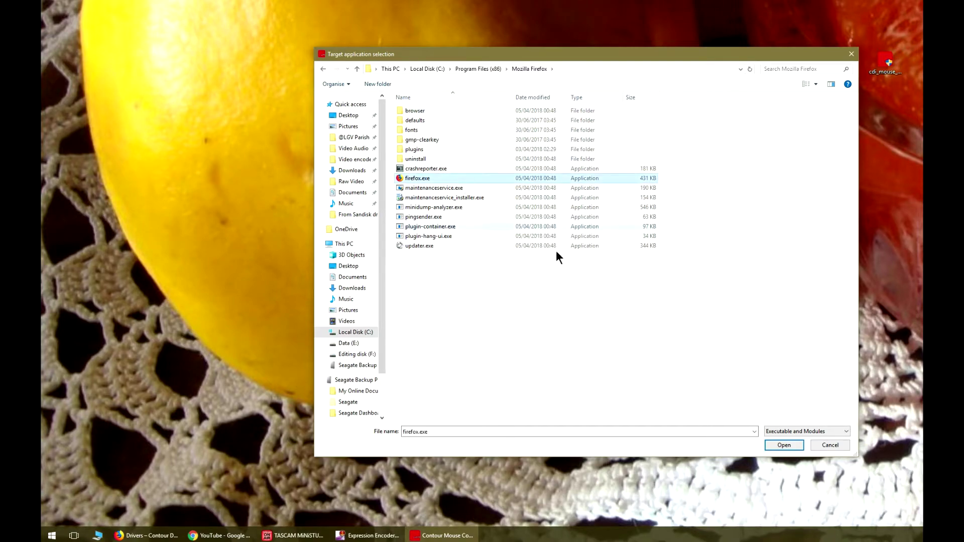
left_click(785, 445)
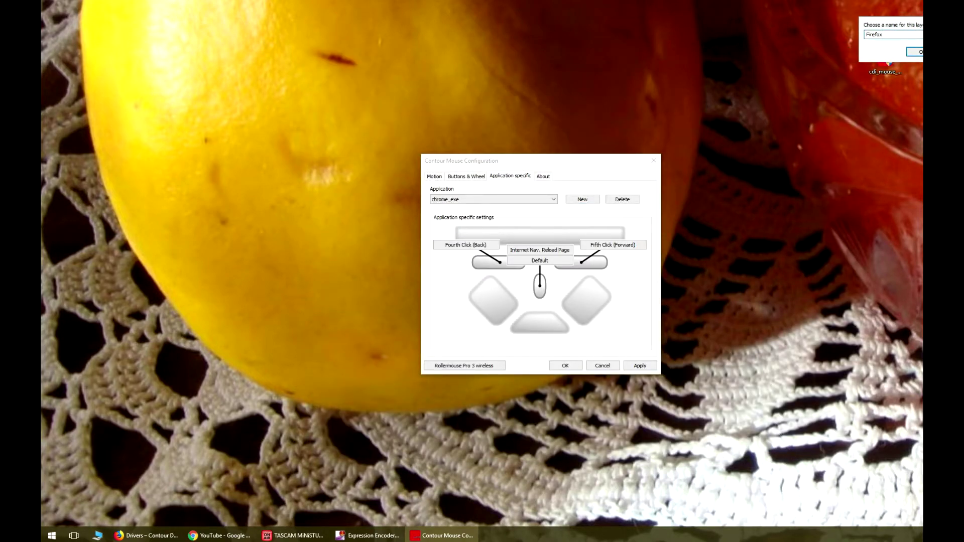
Step: Confirm the Firefox profile name and set the left button to Fourth Click (Back)
left_click(915, 52)
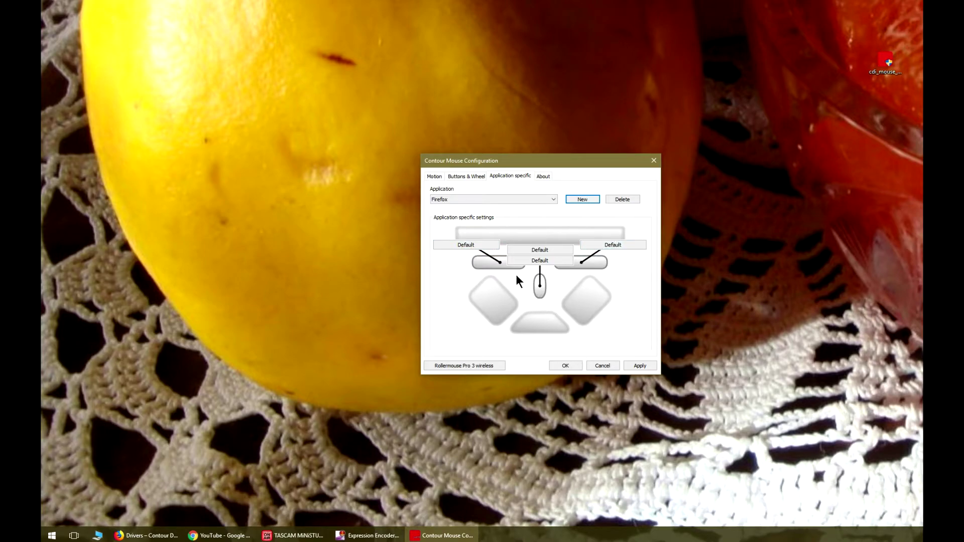
left_click(462, 245)
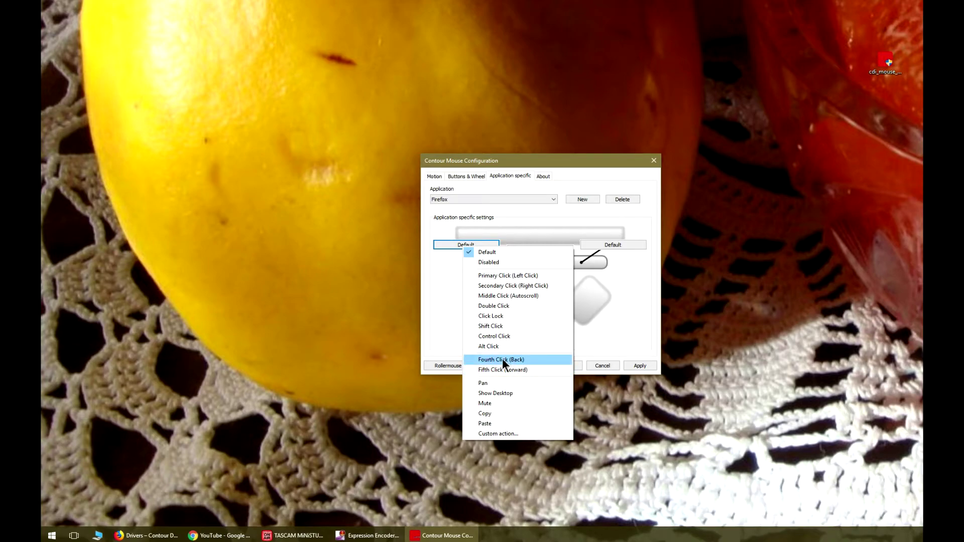
left_click(519, 359)
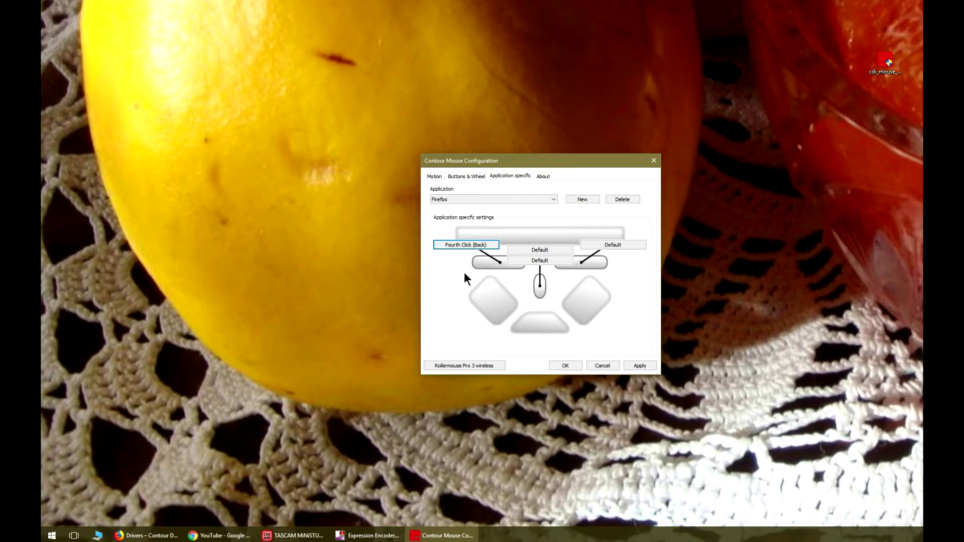
left_click(607, 244)
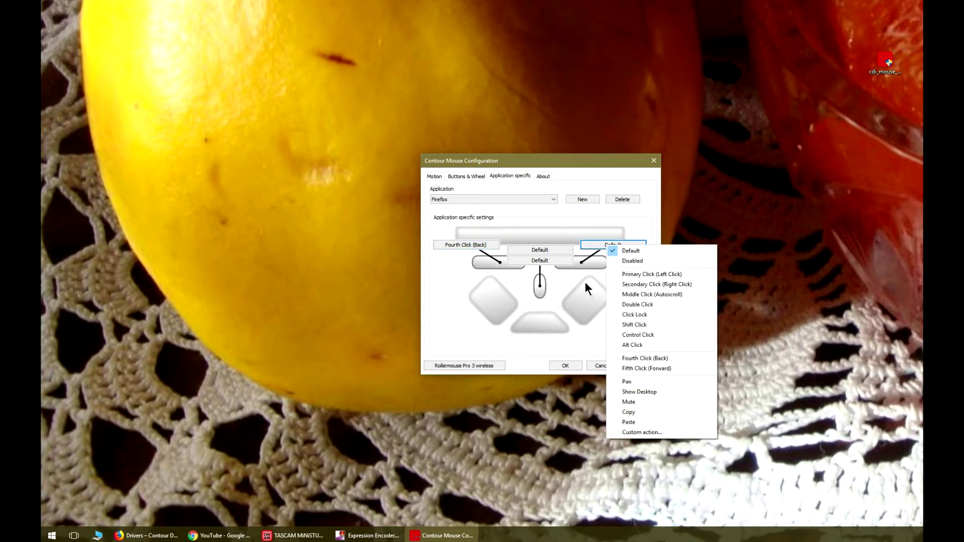
left_click(584, 247)
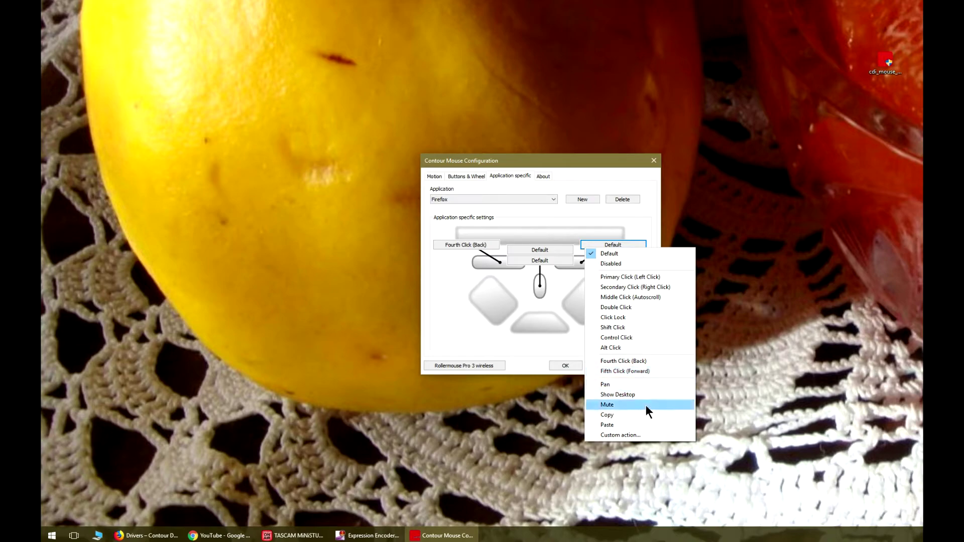
Step: Give the right button a custom keyboard action: Multimedia Keys > Internet Browser > Forward
left_click(643, 435)
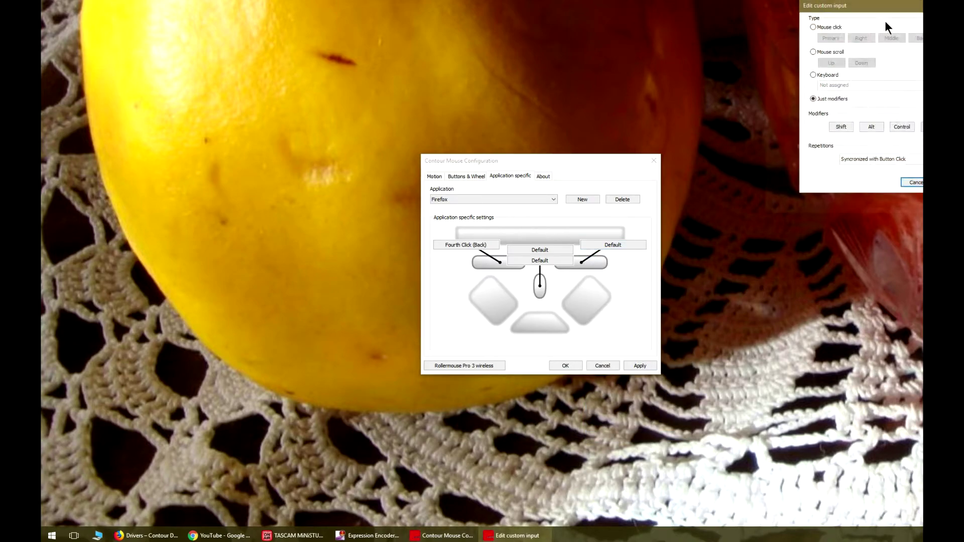
left_click_drag(853, 35, 669, 98)
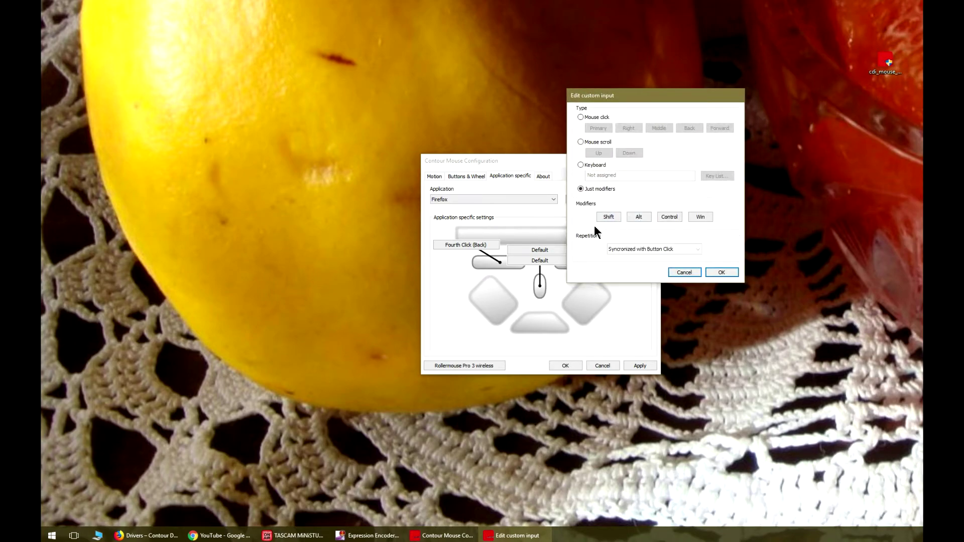
left_click(580, 165)
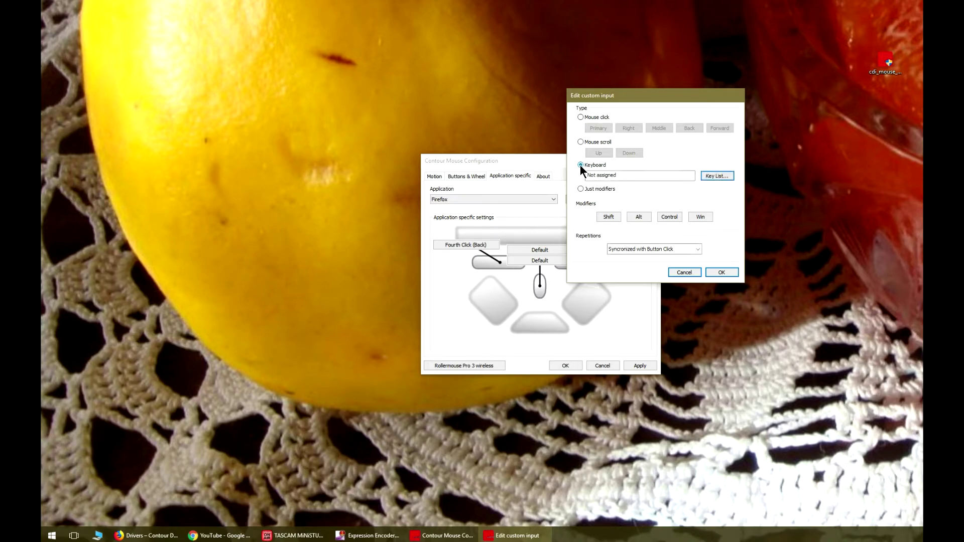
left_click(718, 176)
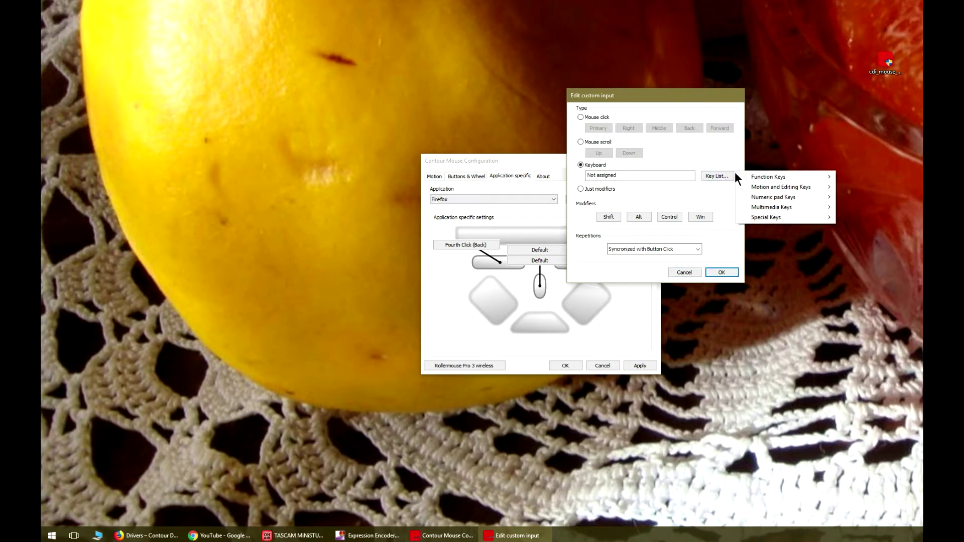
mouse_move(767, 175)
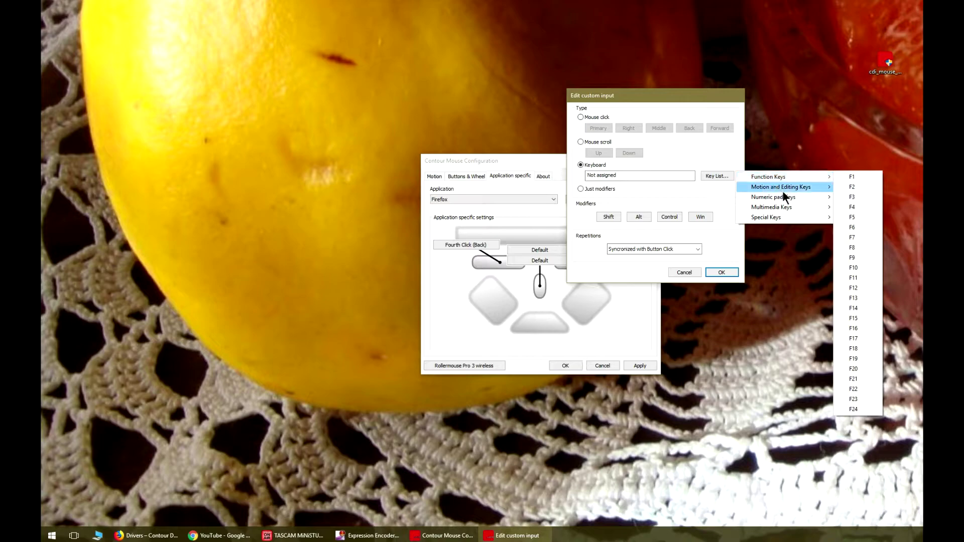
mouse_move(786, 189)
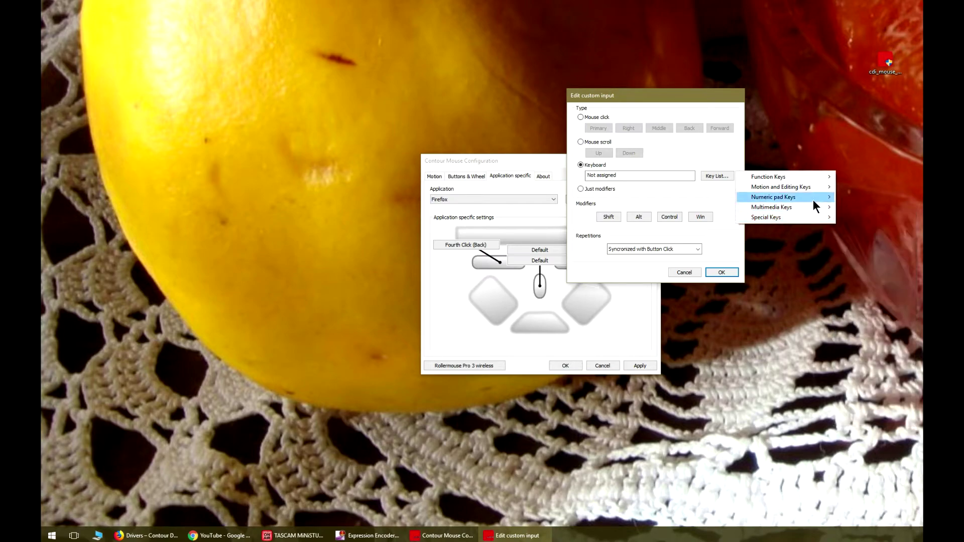
mouse_move(851, 210)
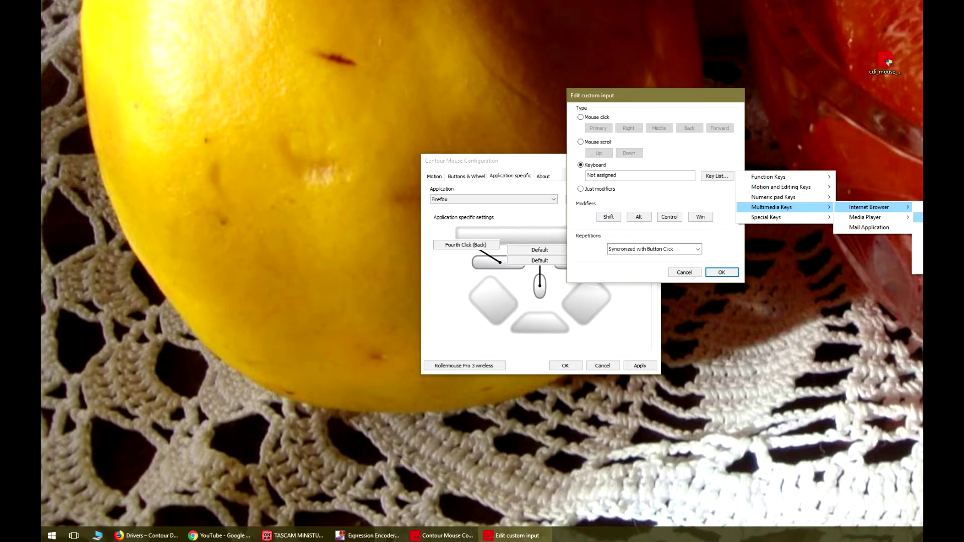
left_click(918, 217)
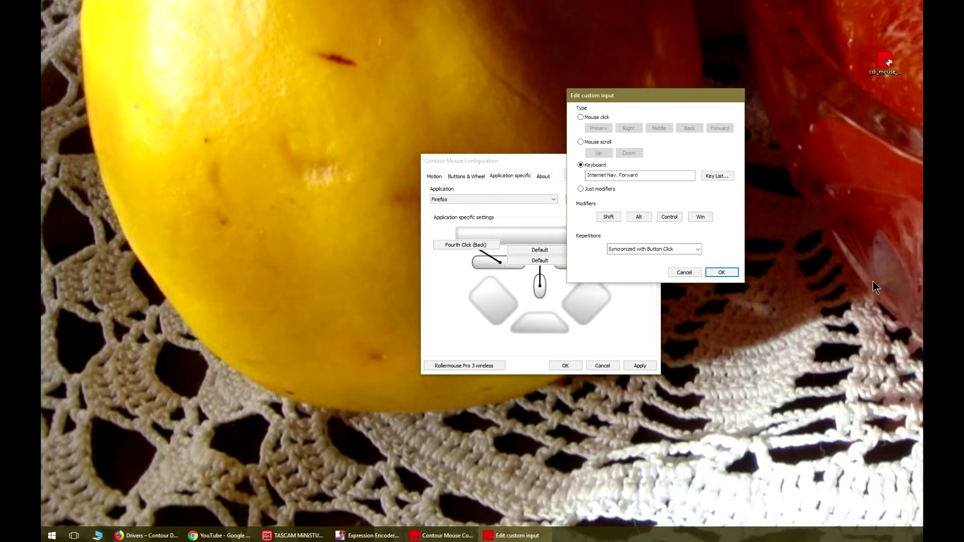
left_click(722, 273)
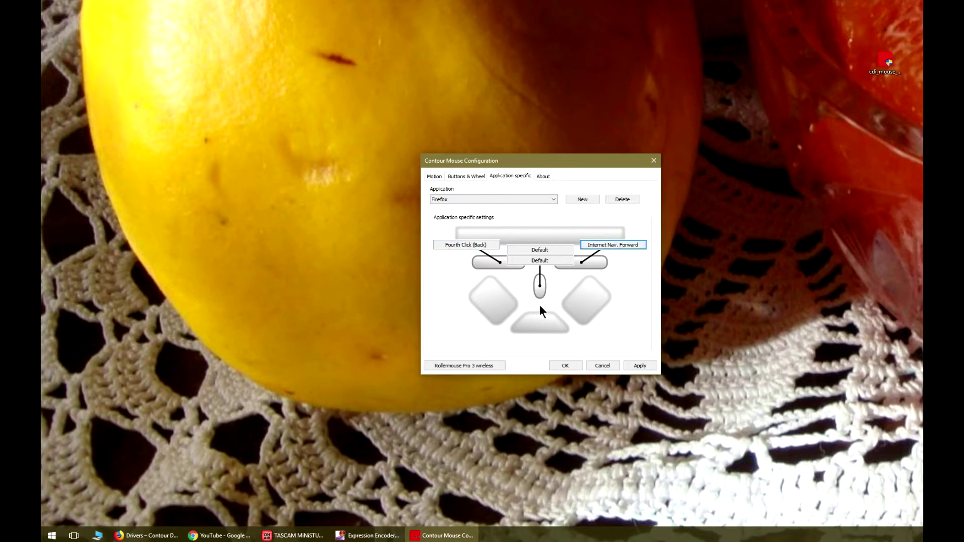
Step: Give the middle roller button a custom keyboard action: Multimedia Keys > Internet Browser > Refresh
left_click(539, 260)
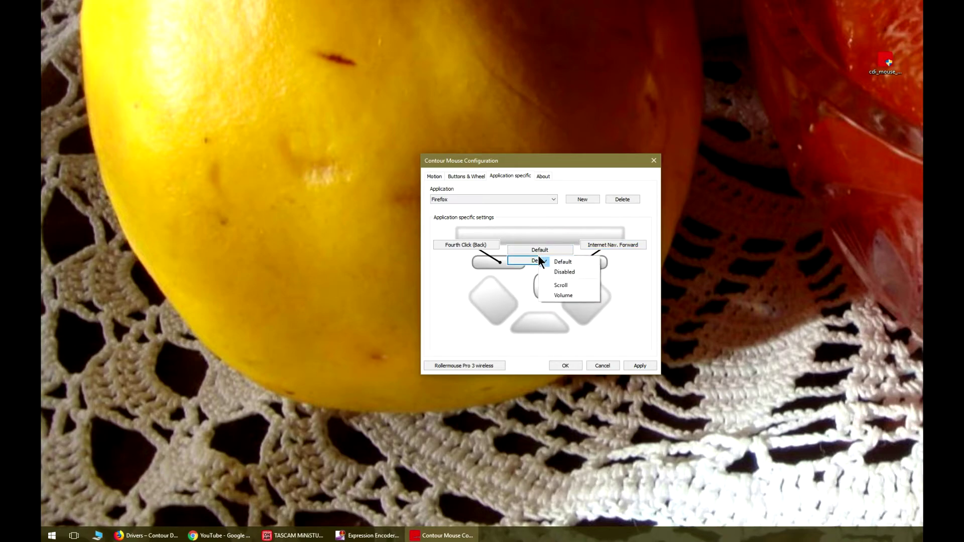
left_click(538, 251)
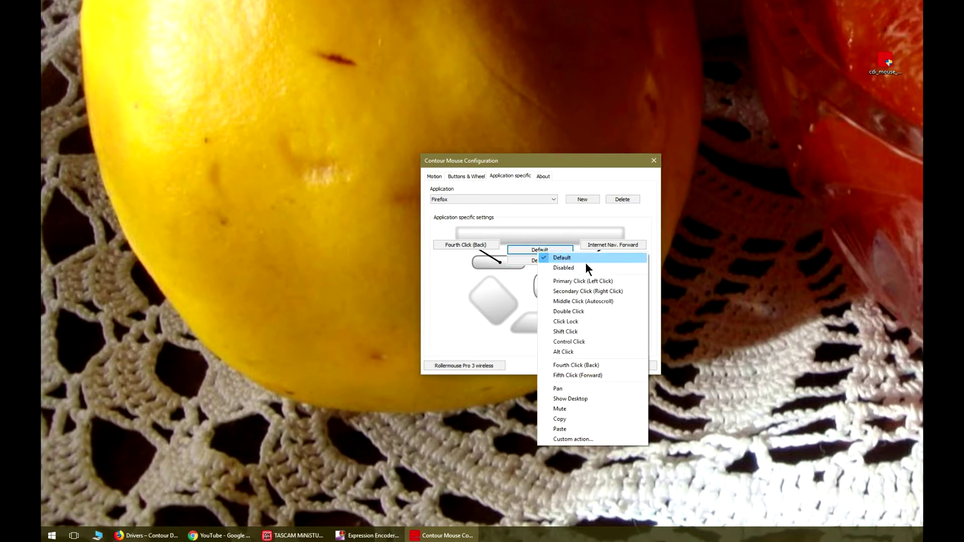
left_click(607, 439)
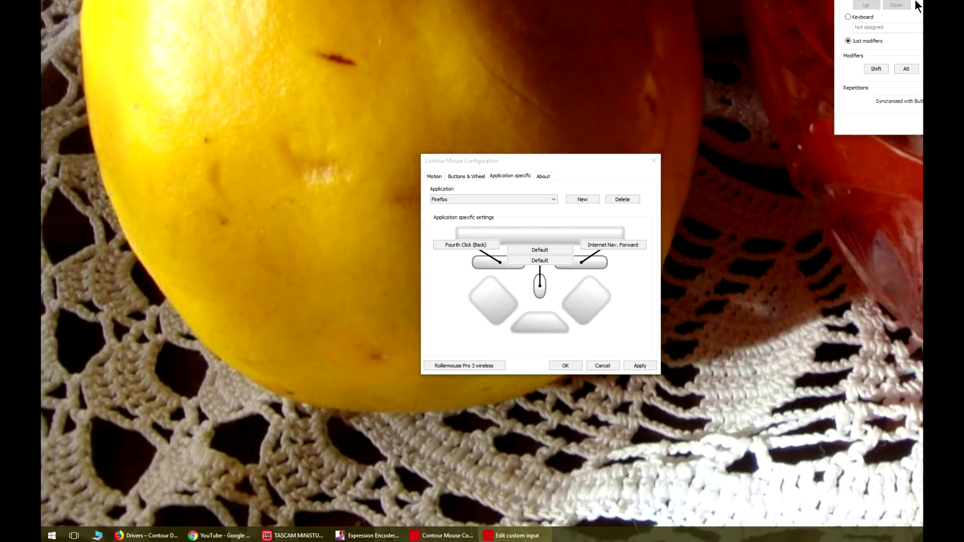
left_click_drag(883, 5, 633, 156)
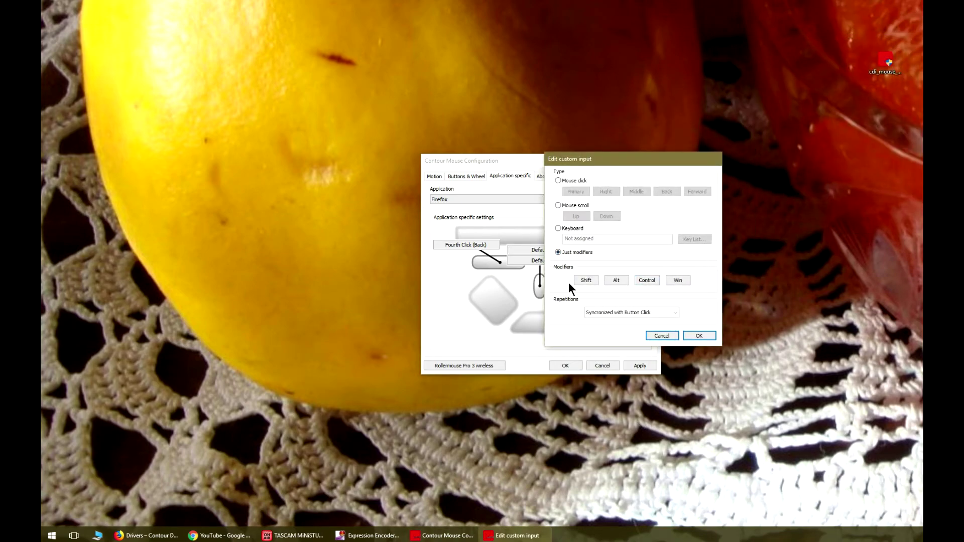
left_click(558, 228)
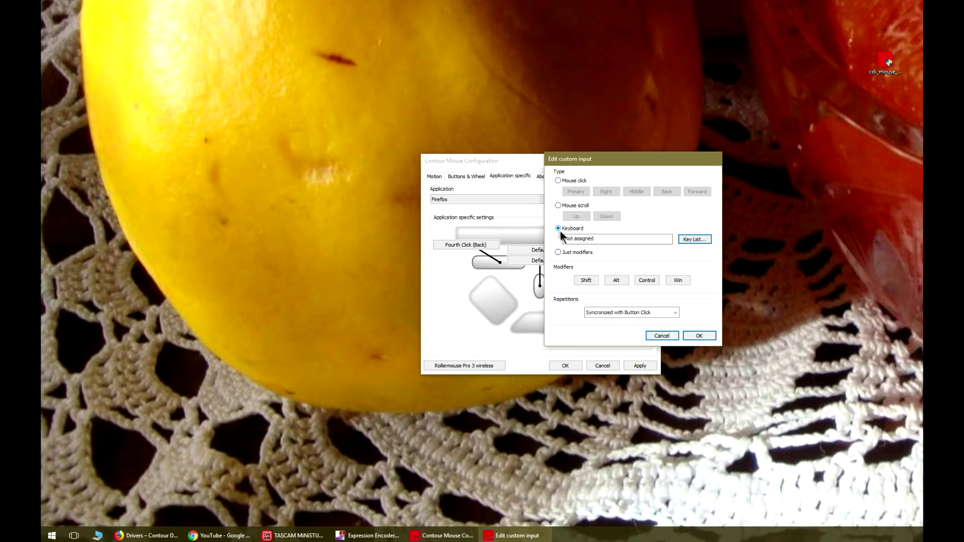
left_click(687, 239)
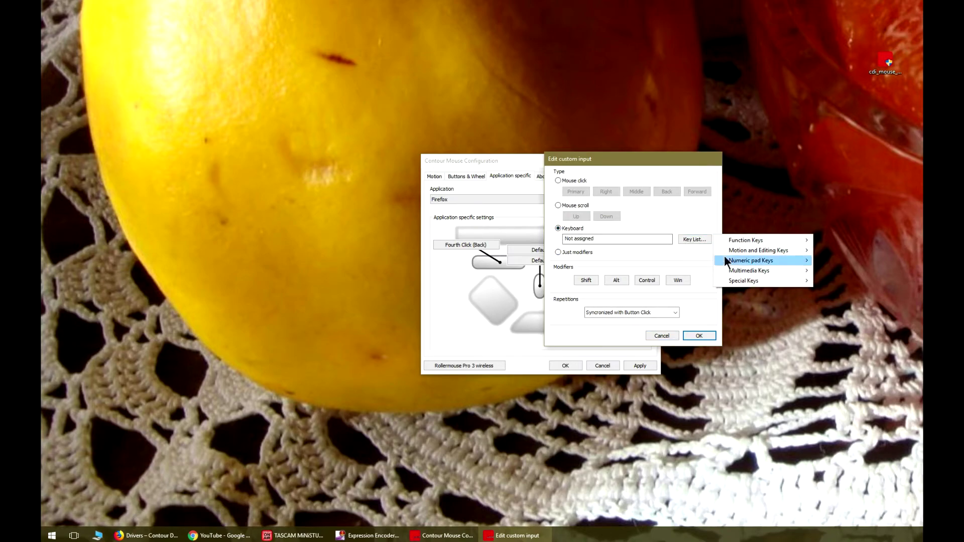
mouse_move(766, 271)
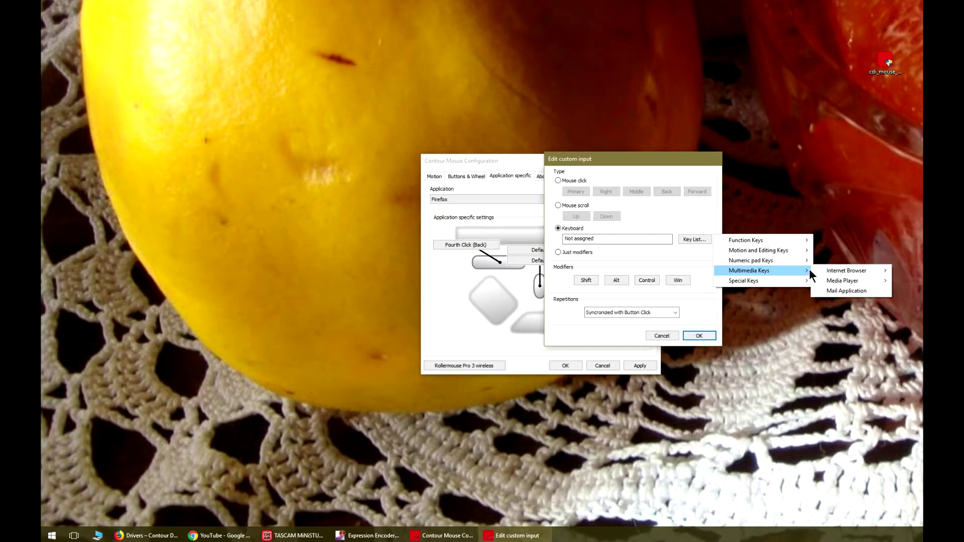
mouse_move(862, 268)
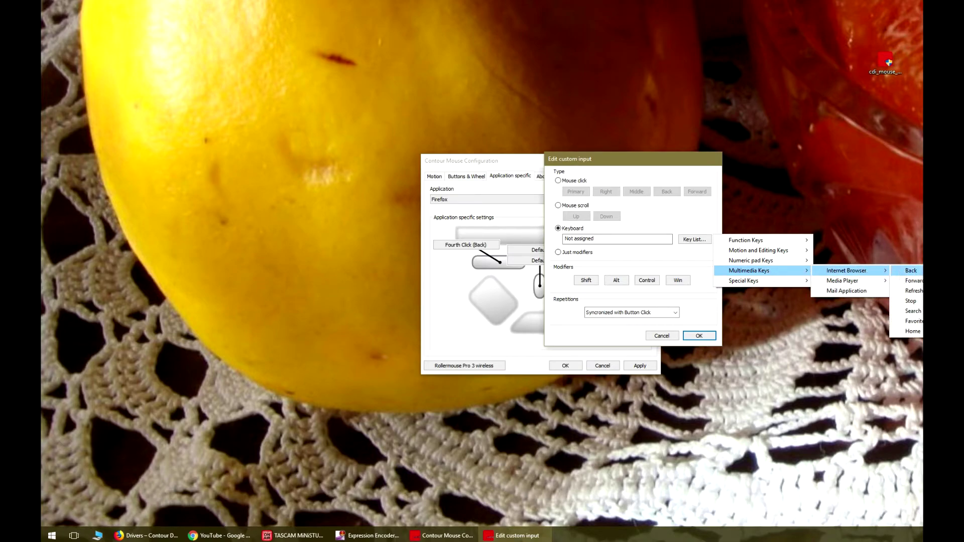
left_click(913, 291)
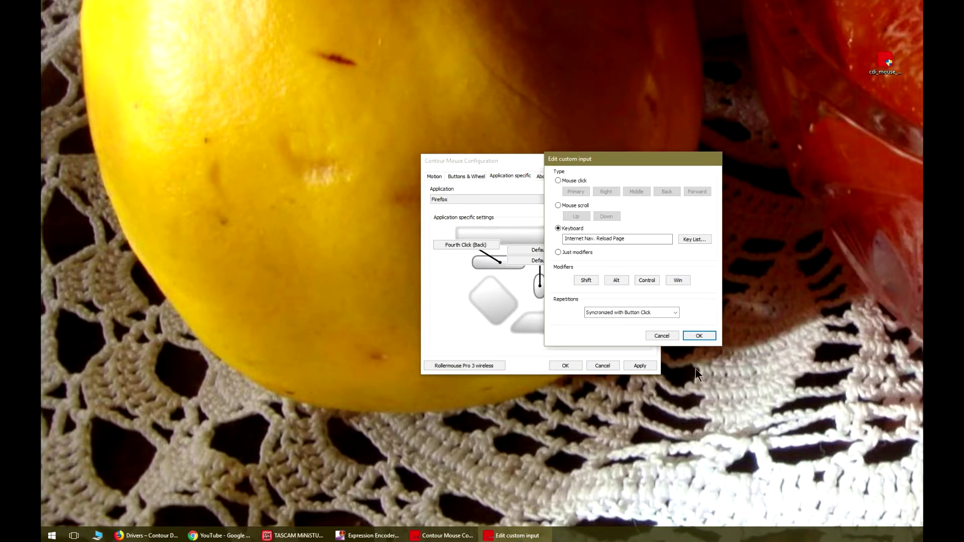
left_click(700, 335)
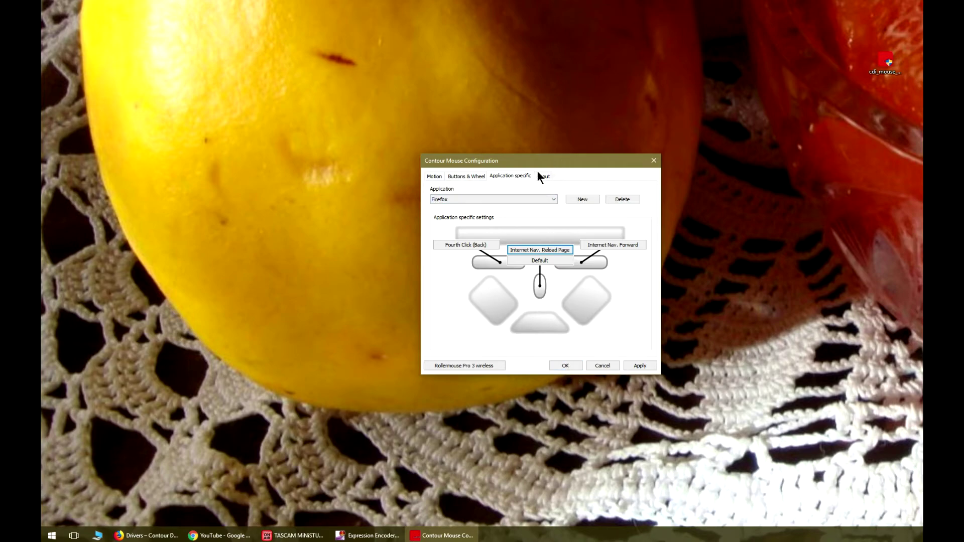
Step: Reposition the Contour Mouse Configuration window left, up, then back right and down
left_click_drag(498, 161, 416, 164)
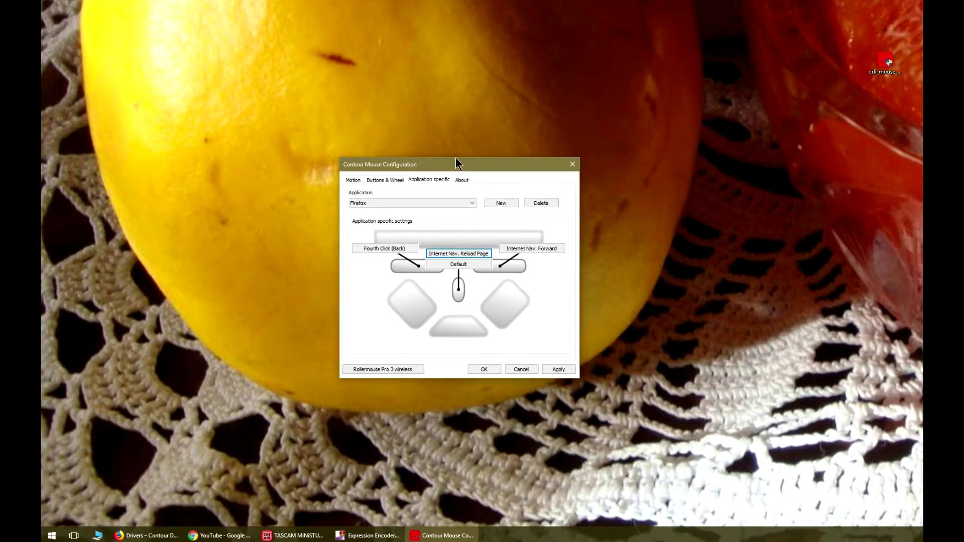
left_click_drag(492, 168, 524, 106)
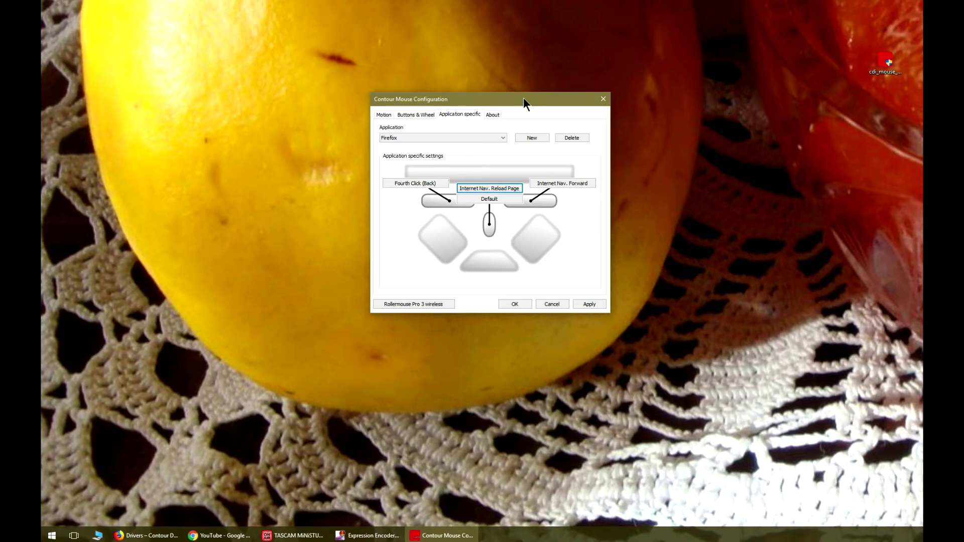
left_click_drag(522, 97, 540, 125)
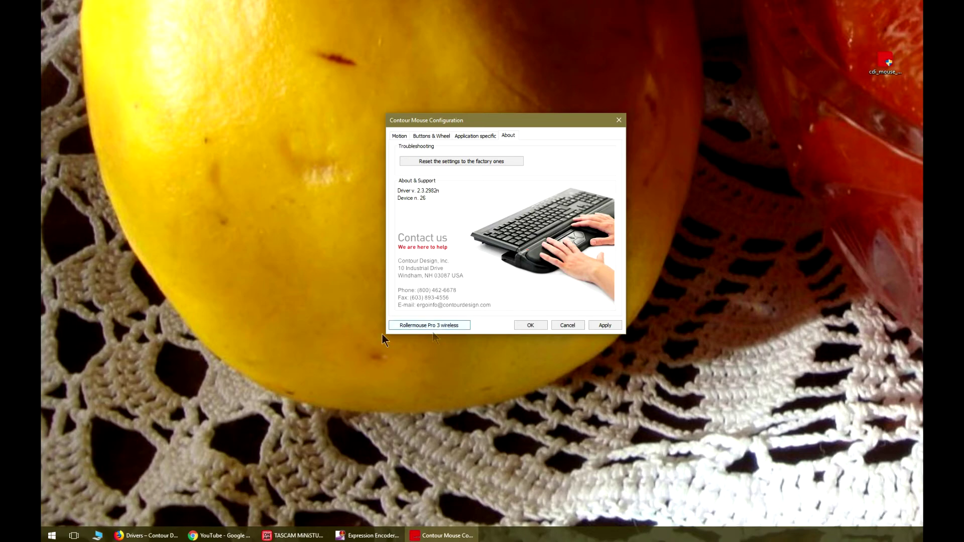
Step: Move from the Firefox button mappings via Buttons & Wheel to the Motion settings page
left_click(460, 137)
left_click(427, 136)
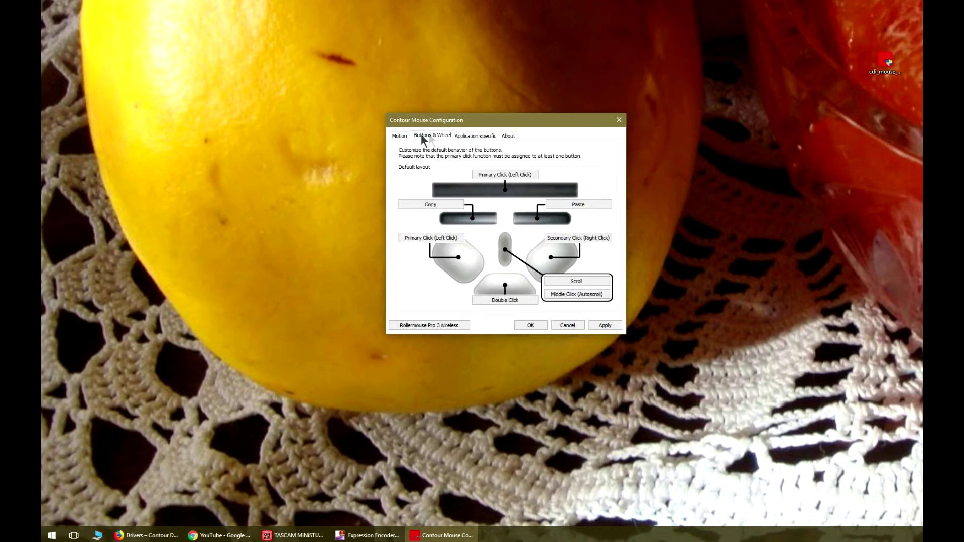
left_click(399, 137)
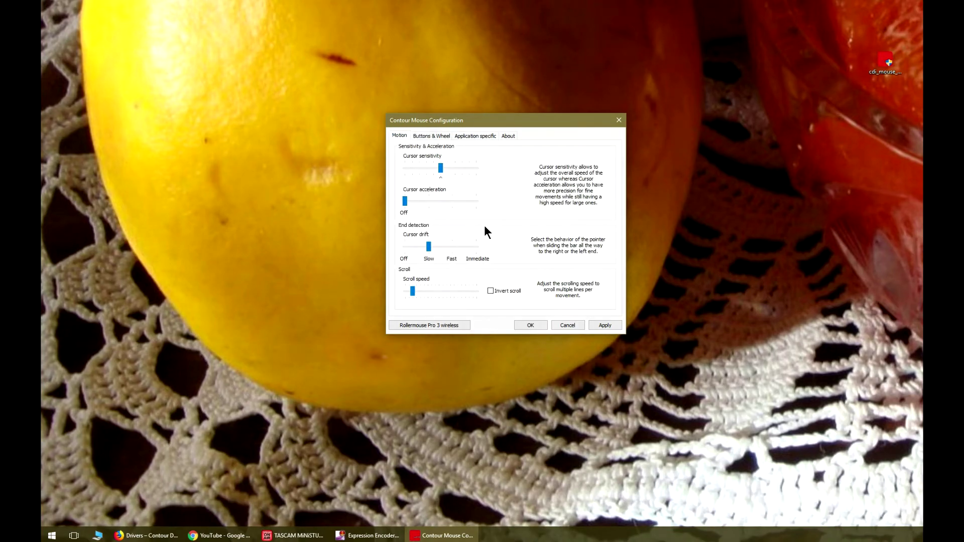